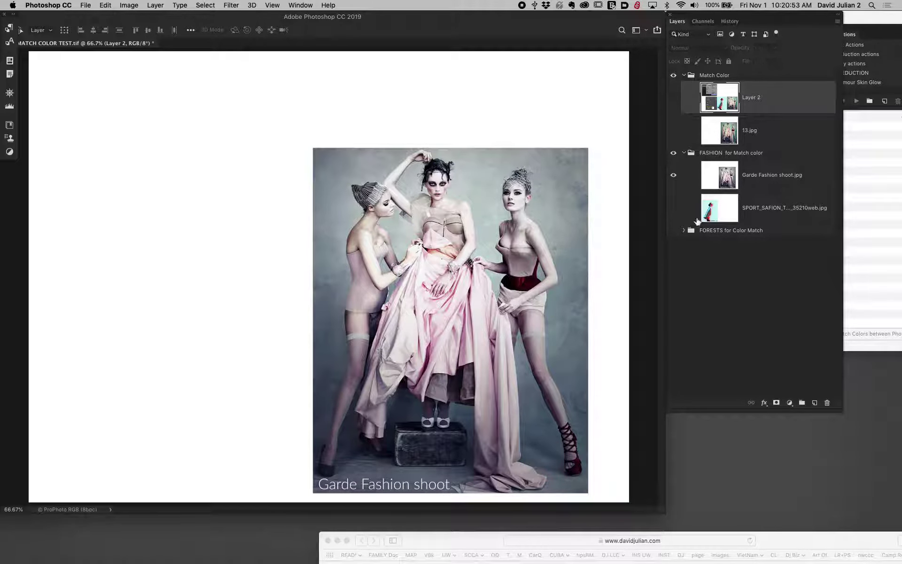
Show the SPORT_SAFION layer beside the Garde Fashion shoot photo
{"action": "left_click", "coordinate": [675, 209]}
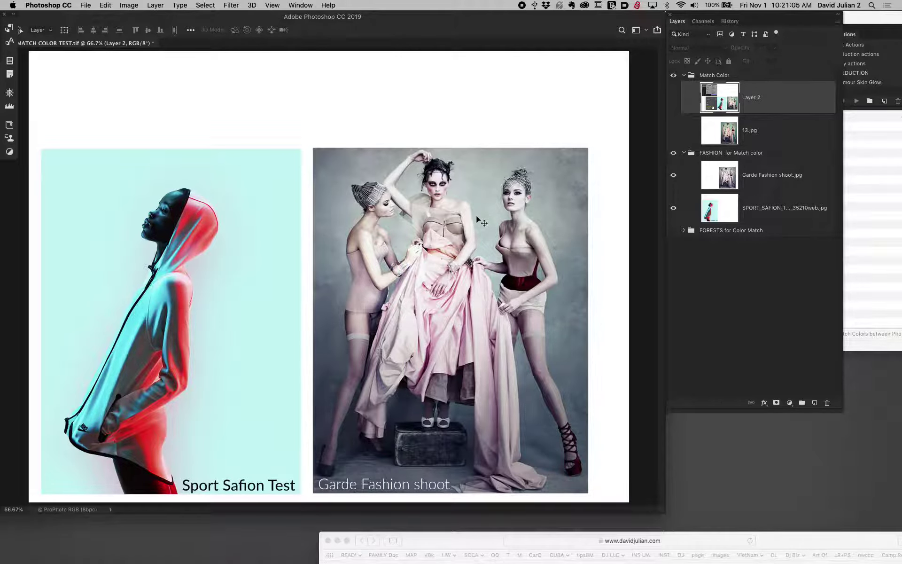
{"action": "left_click", "coordinate": [133, 5]}
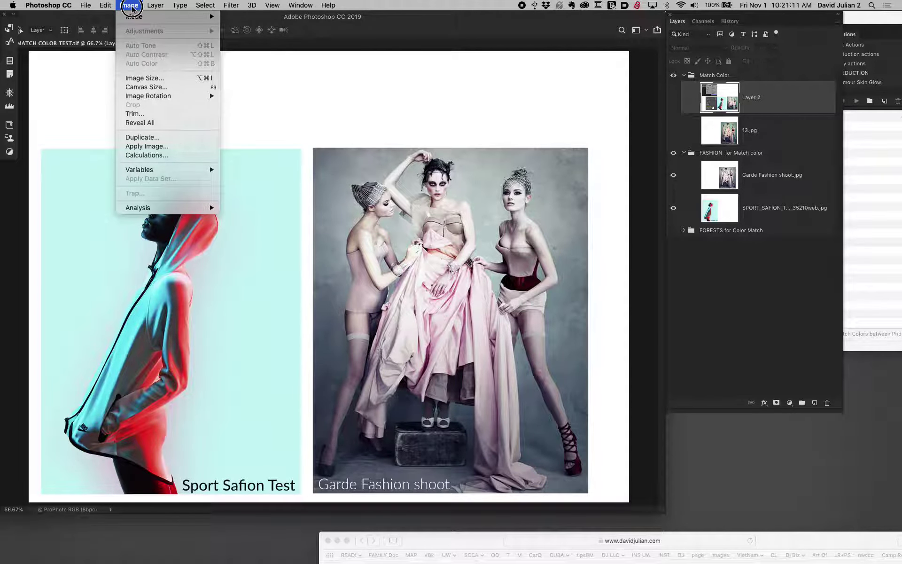
Make Garde Fashion shoot.jpg the active layer and bring up Image > Adjustments
{"action": "mouse_move", "coordinate": [110, 5]}
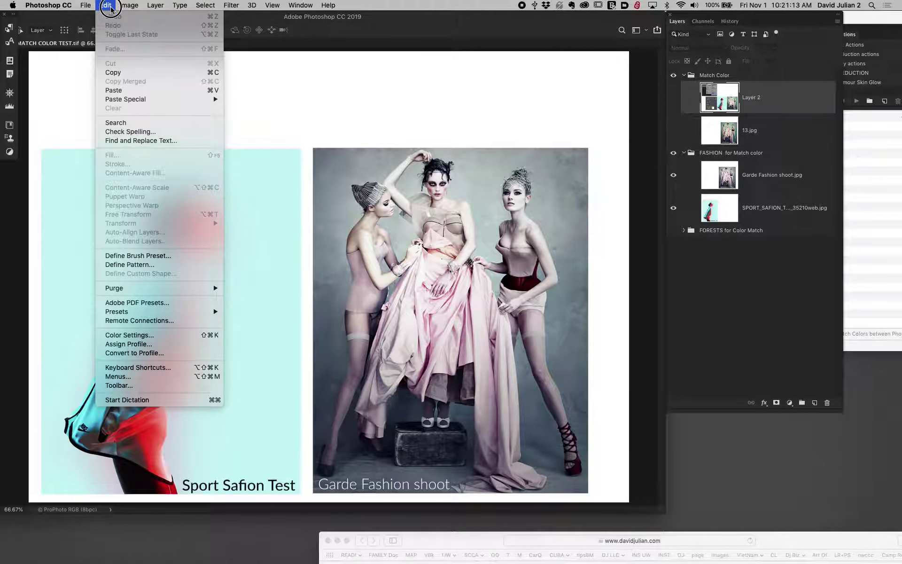
{"action": "left_click", "coordinate": [425, 88]}
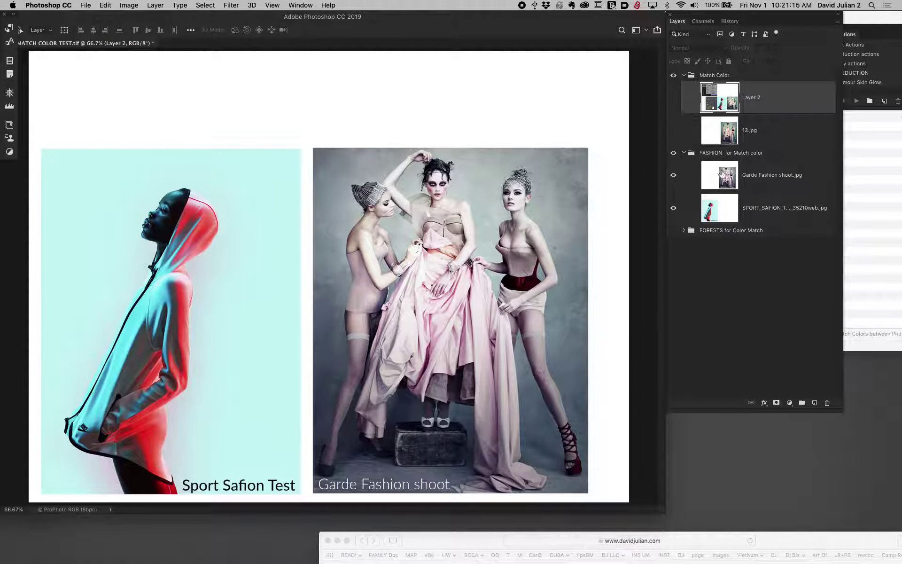
{"action": "left_click", "coordinate": [733, 181]}
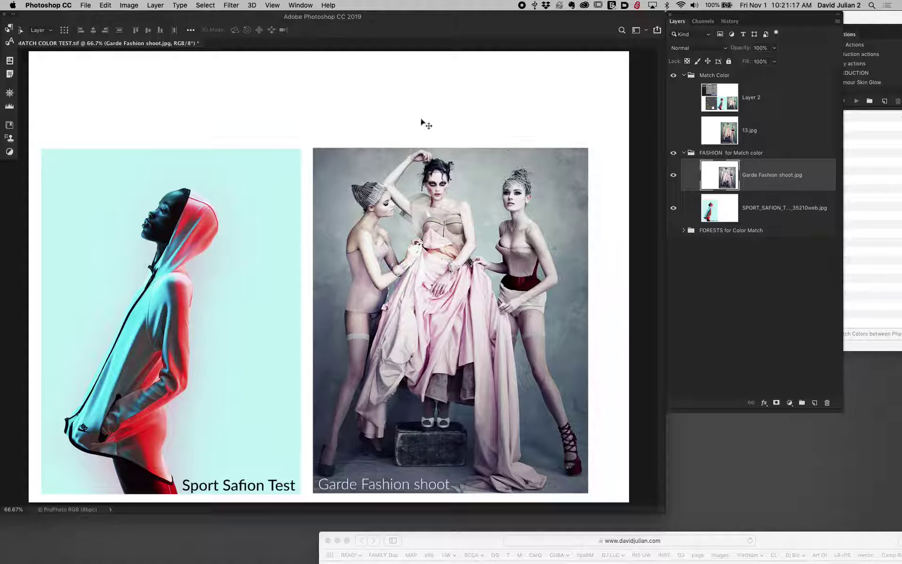
{"action": "left_click", "coordinate": [109, 6]}
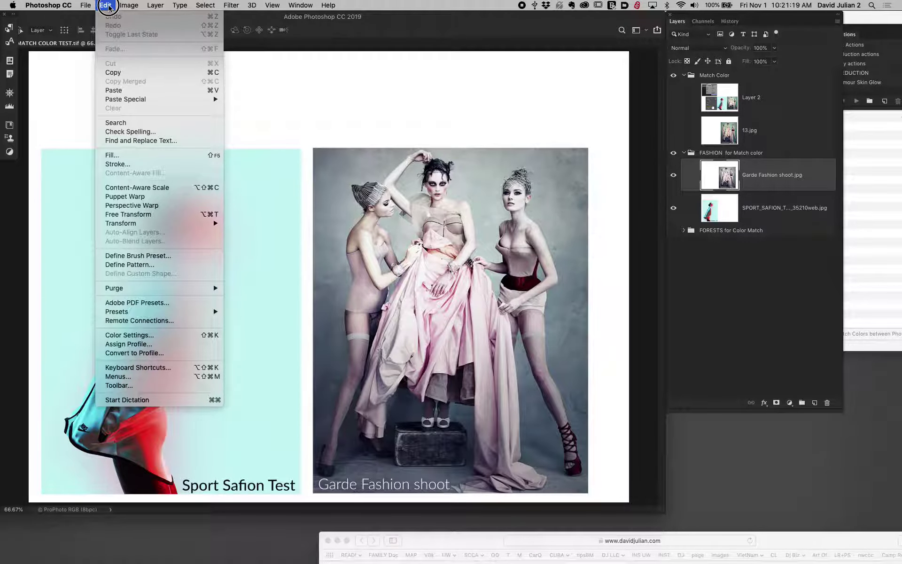
{"action": "mouse_move", "coordinate": [118, 6]}
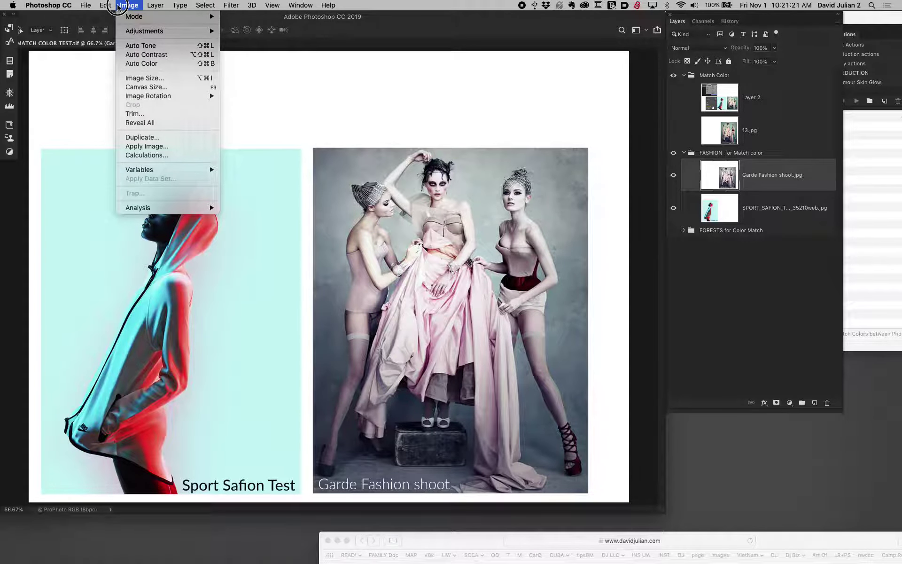
{"action": "mouse_move", "coordinate": [130, 32]}
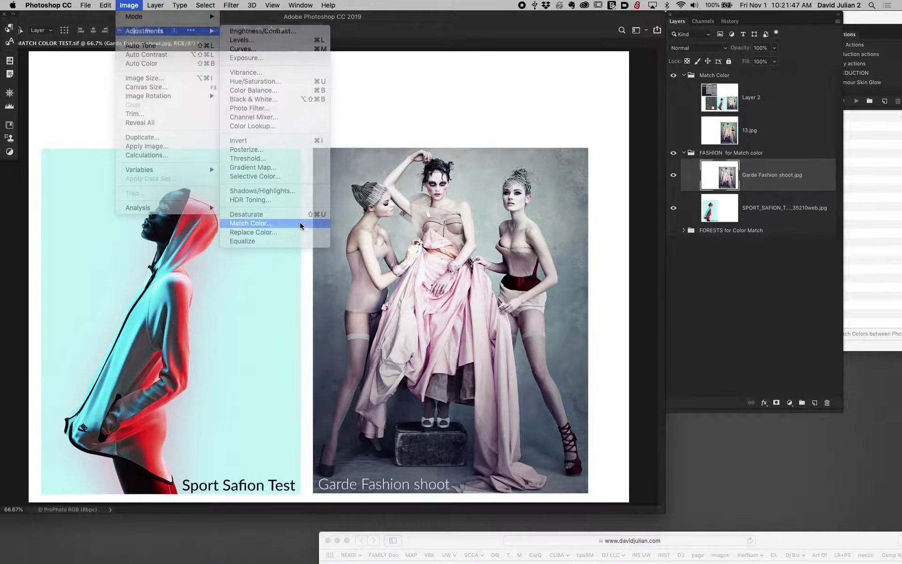
Open Match Color for Garde Fashion shoot and move its dialog aside
{"action": "left_click", "coordinate": [300, 223]}
{"action": "left_click_drag", "start_coordinate": [174, 94], "coordinate": [254, 62]}
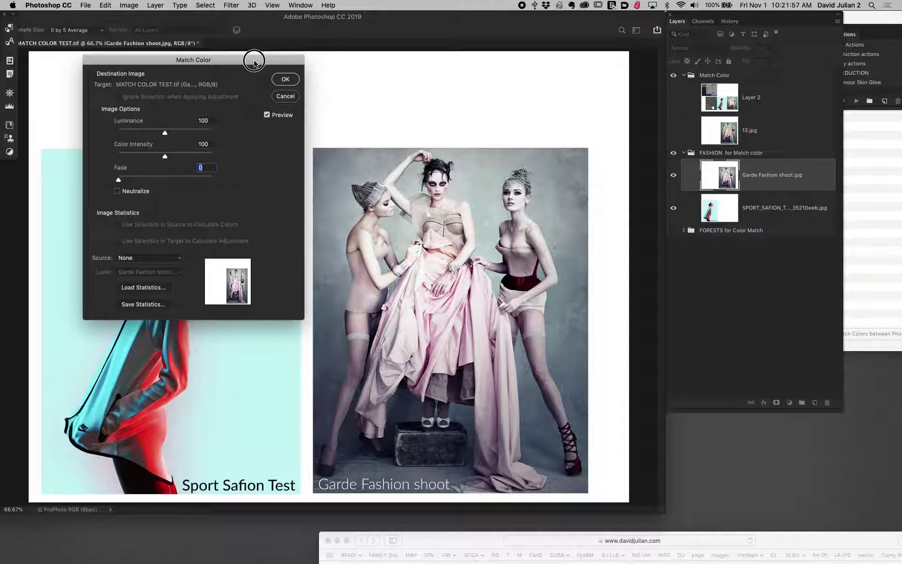
{"action": "left_click_drag", "start_coordinate": [254, 62], "coordinate": [253, 59]}
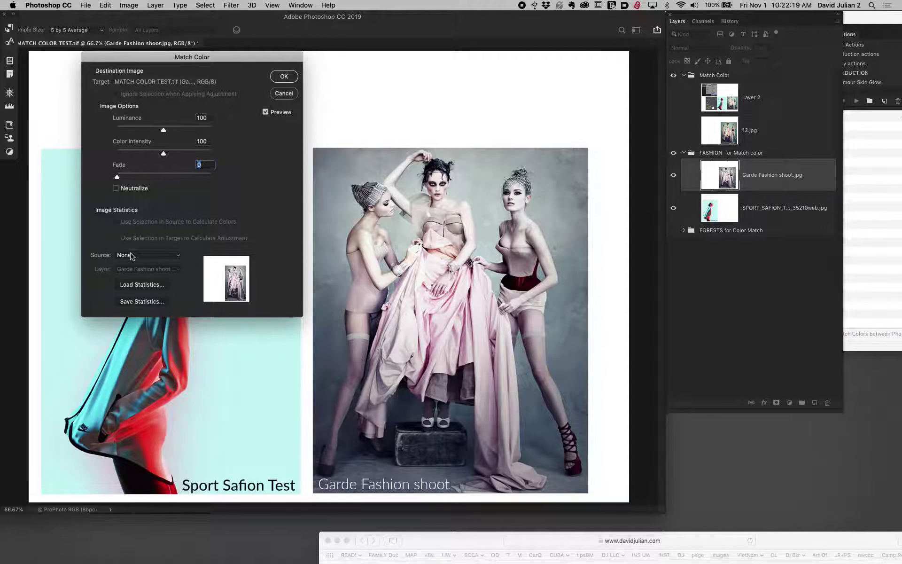
Set the Match Color source to MATCH COLOR TEST.tif, layer SPORT_SAFION
{"action": "left_click", "coordinate": [132, 255]}
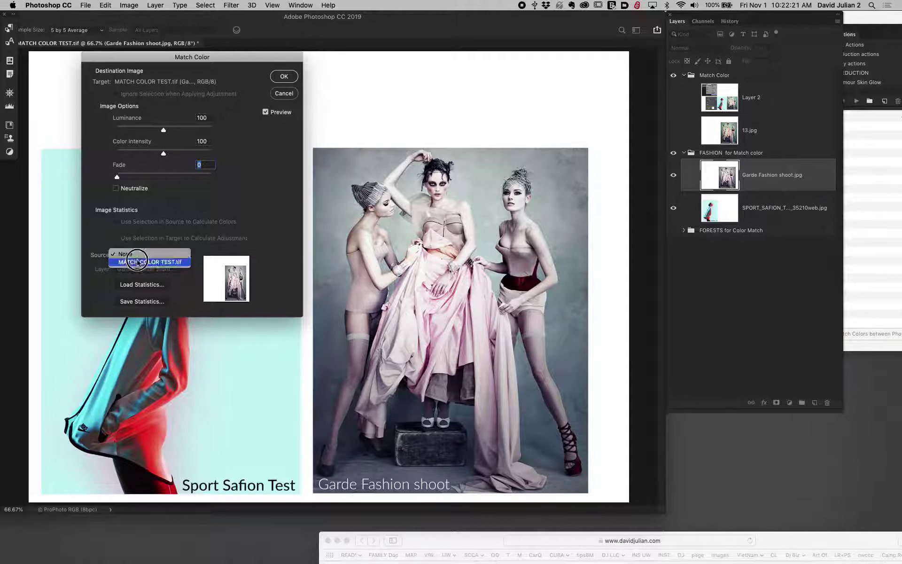
{"action": "left_click", "coordinate": [138, 262]}
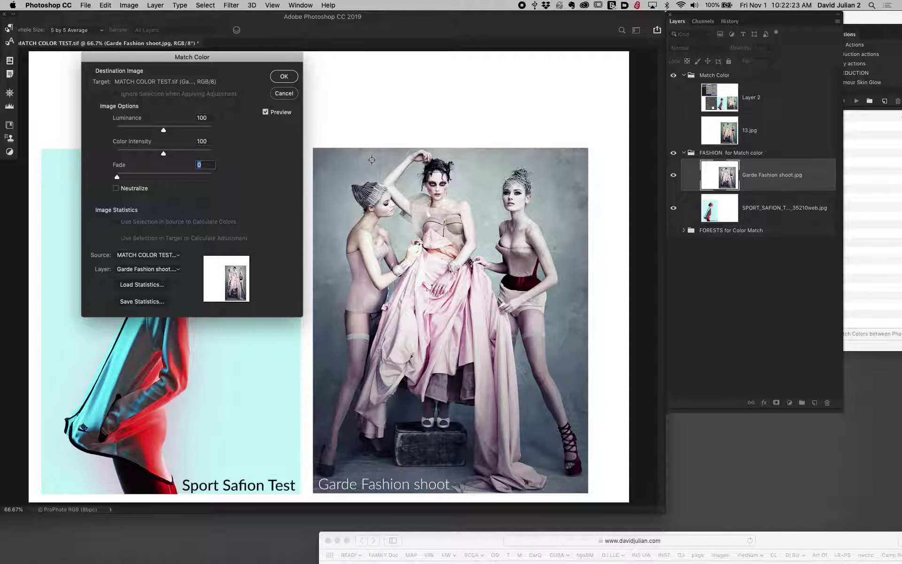
{"action": "left_click", "coordinate": [172, 257]}
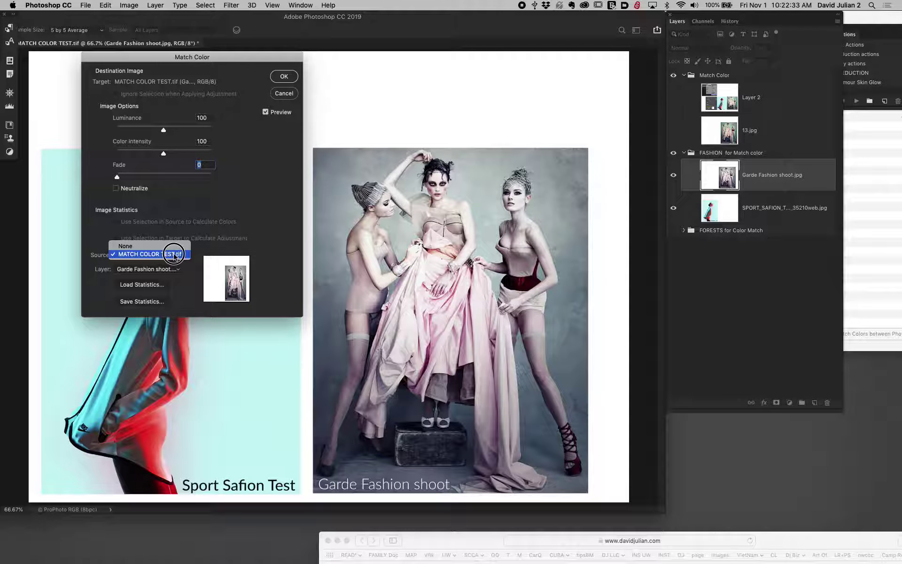
{"action": "left_click", "coordinate": [174, 255]}
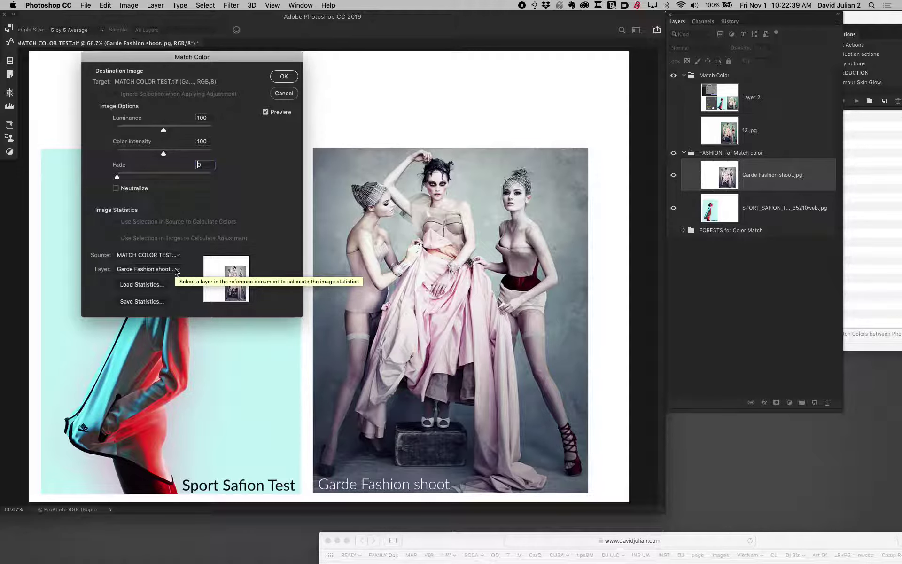
{"action": "left_click", "coordinate": [176, 270]}
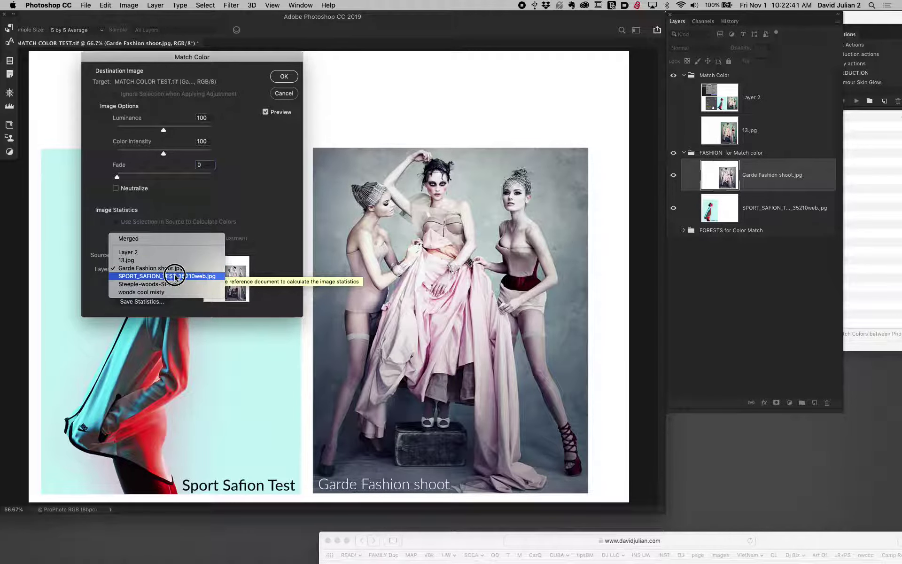
{"action": "left_click", "coordinate": [175, 277]}
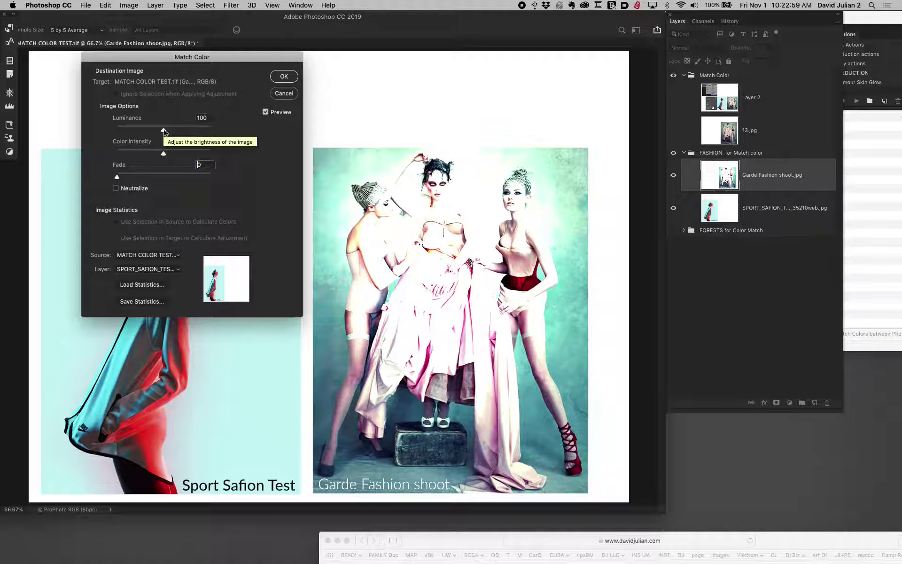
Lower Match Color Luminance to 27 and check Neutralize
{"action": "left_click_drag", "start_coordinate": [163, 131], "coordinate": [132, 131]}
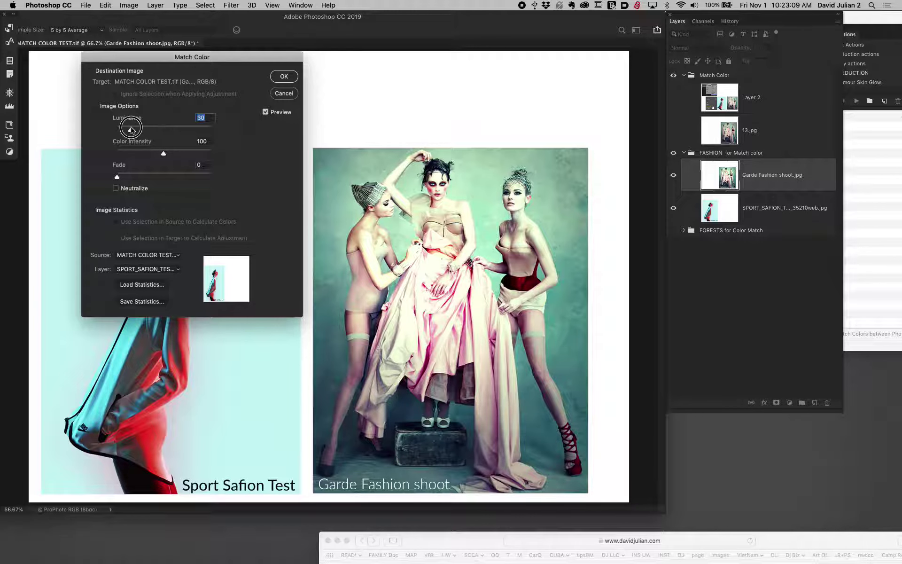
{"action": "left_click_drag", "start_coordinate": [131, 131], "coordinate": [130, 127]}
{"action": "left_click_drag", "start_coordinate": [201, 58], "coordinate": [177, 61]}
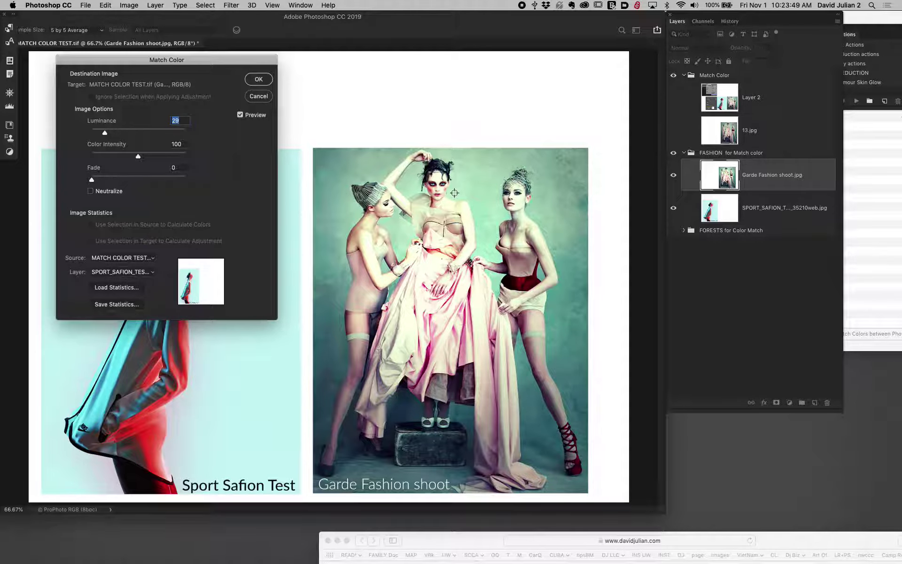
{"action": "left_click_drag", "start_coordinate": [105, 135], "coordinate": [148, 168]}
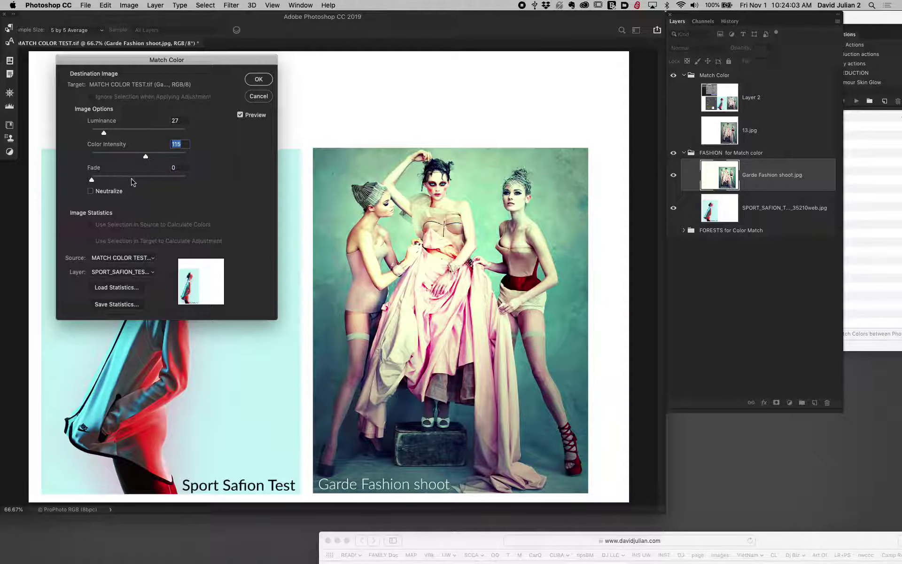
{"action": "left_click", "coordinate": [90, 192]}
Keep Neutralize on, raise Color Intensity to 152, fade slightly, and apply the match
{"action": "left_click", "coordinate": [91, 192]}
{"action": "left_click", "coordinate": [90, 191]}
{"action": "left_click_drag", "start_coordinate": [146, 156], "coordinate": [163, 163]}
{"action": "mouse_move", "coordinate": [92, 182]}
{"action": "left_mouse_down"}
{"action": "mouse_move", "coordinate": [189, 192]}
{"action": "mouse_move", "coordinate": [98, 180]}
{"action": "left_mouse_up"}
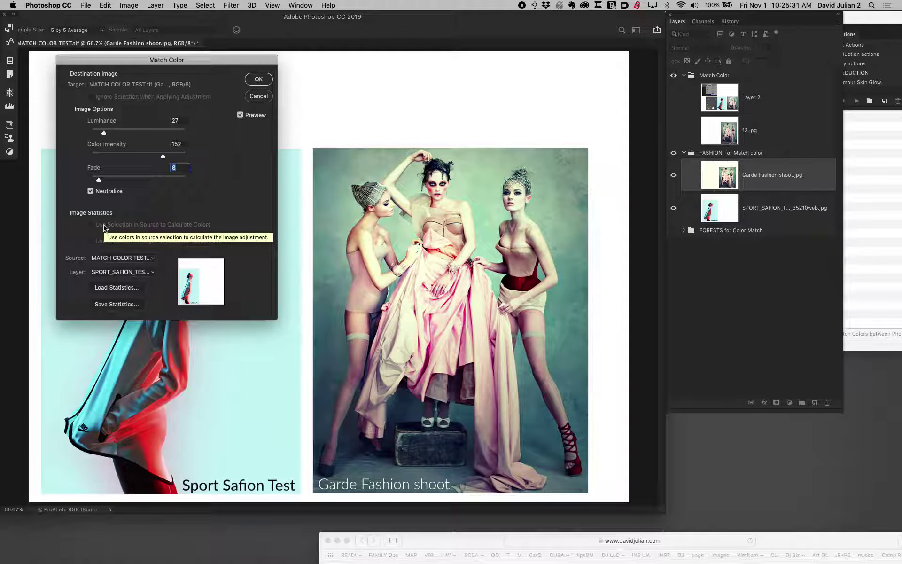
{"action": "left_click", "coordinate": [257, 81]}
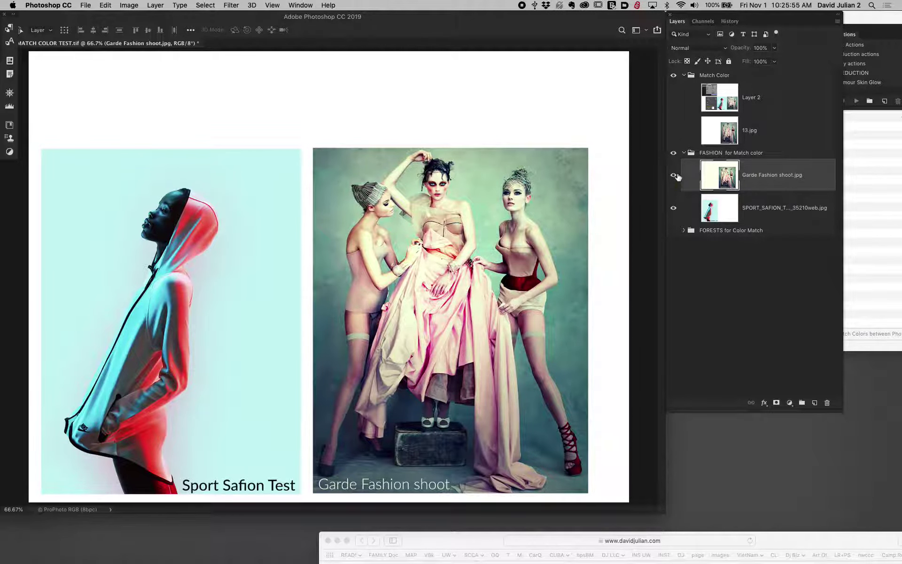
Undo the applied match and duplicate the Garde Fashion shoot layer
{"action": "key", "text": "super+z"}
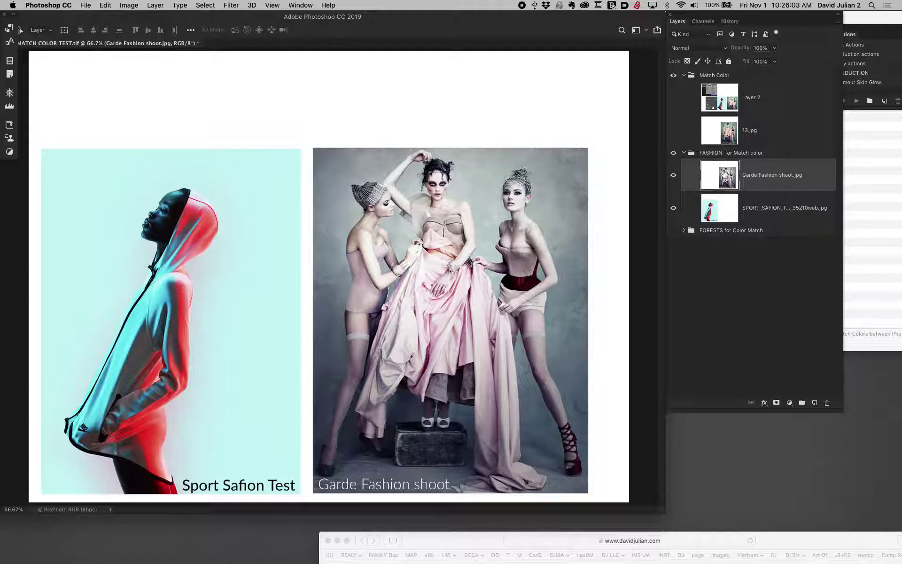
{"action": "left_click_drag", "start_coordinate": [727, 177], "coordinate": [815, 403]}
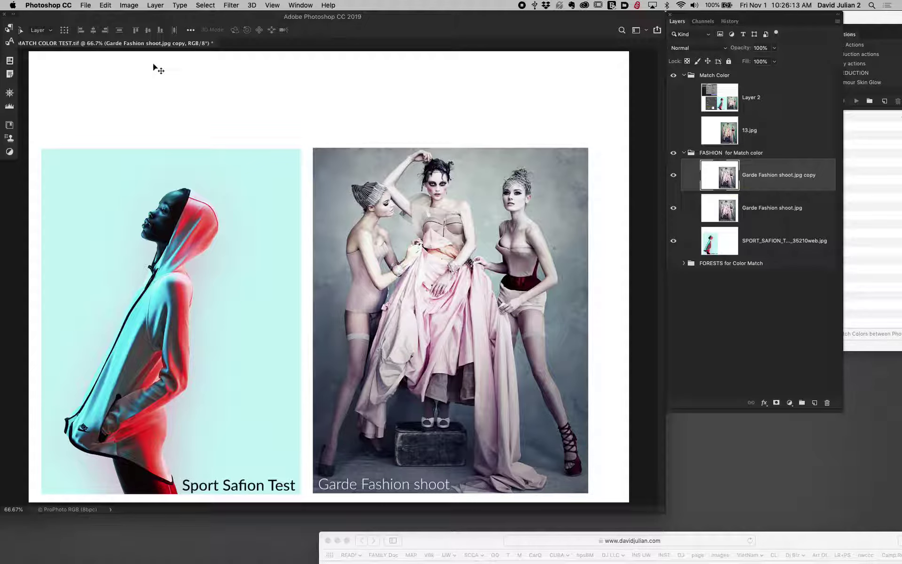
Reopen Match Color from Image > Adjustments for the Garde Fashion shoot.jpg copy layer
{"action": "left_click", "coordinate": [126, 7]}
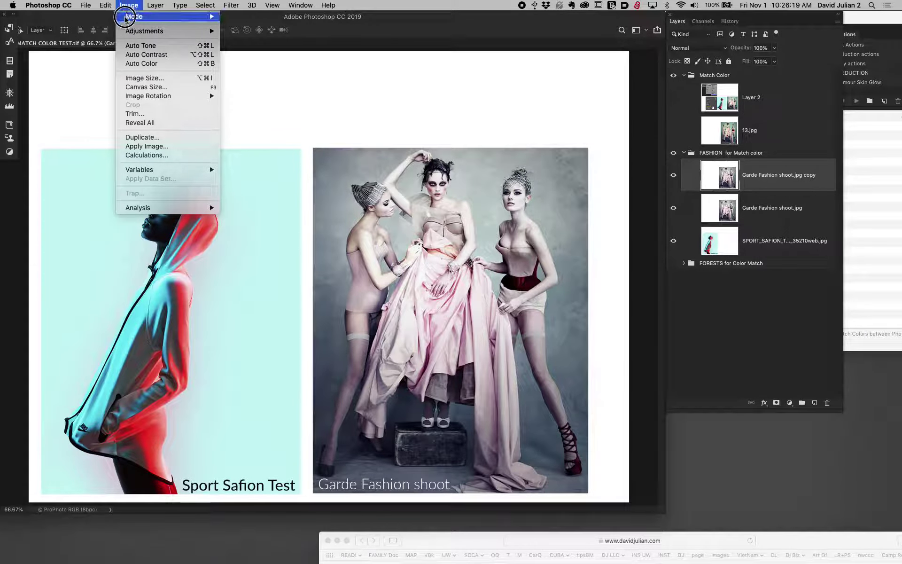
{"action": "mouse_move", "coordinate": [129, 32]}
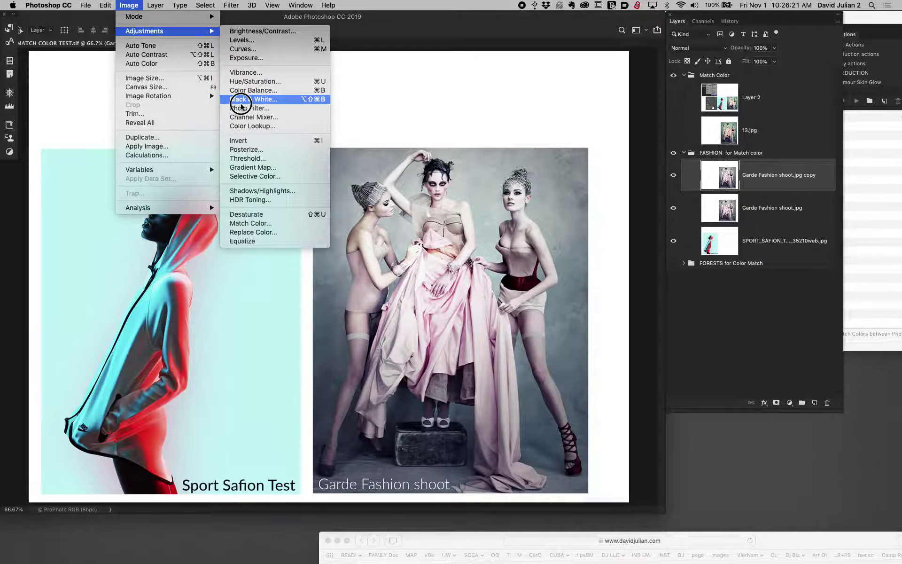
{"action": "left_click", "coordinate": [255, 224]}
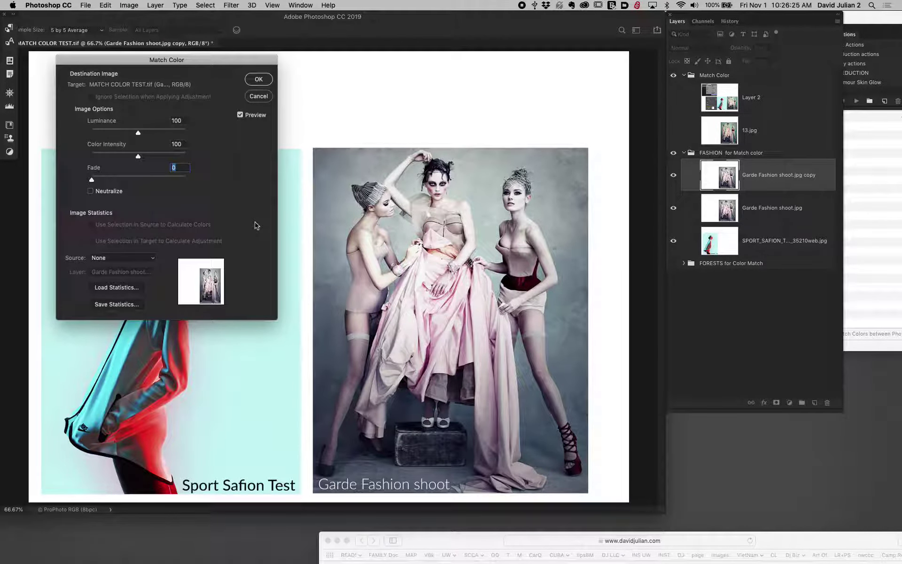
Set the Match Color source to MATCH COLOR TEST, layer SPORT_SAFION_TEST
{"action": "left_click", "coordinate": [108, 260]}
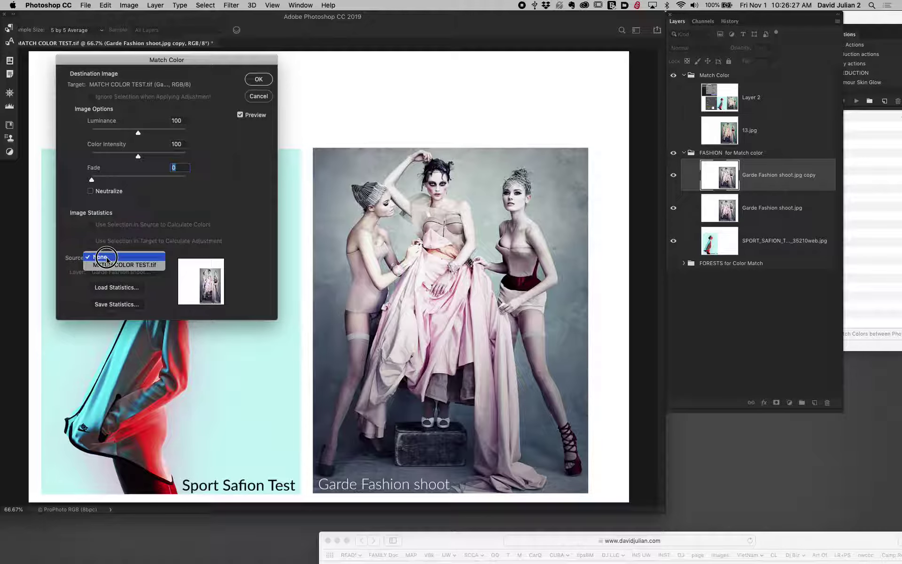
{"action": "left_click", "coordinate": [113, 264]}
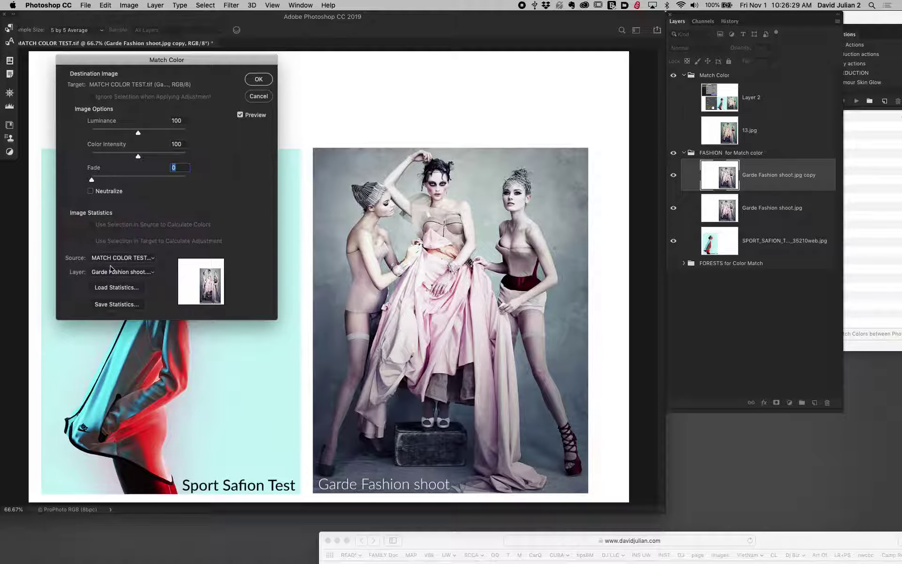
{"action": "left_click", "coordinate": [111, 274]}
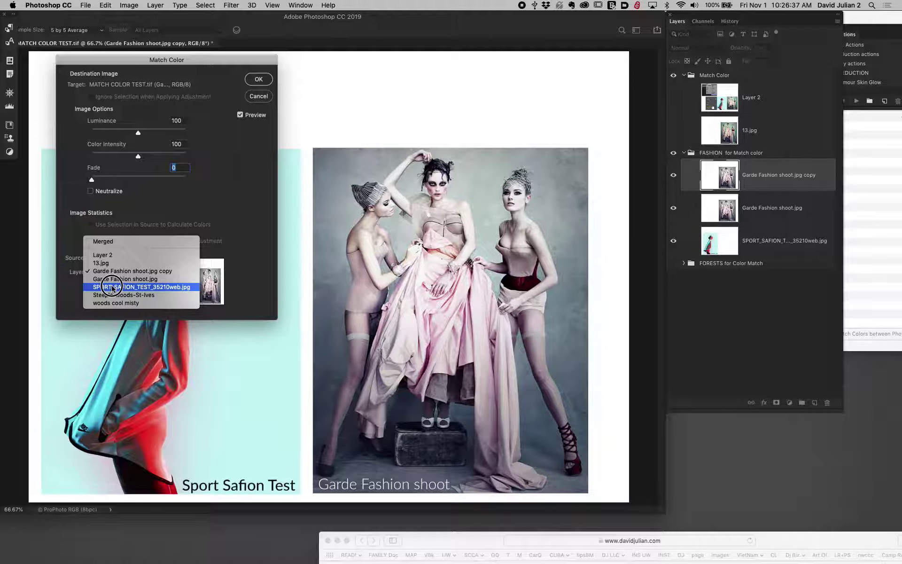
{"action": "left_click", "coordinate": [111, 288]}
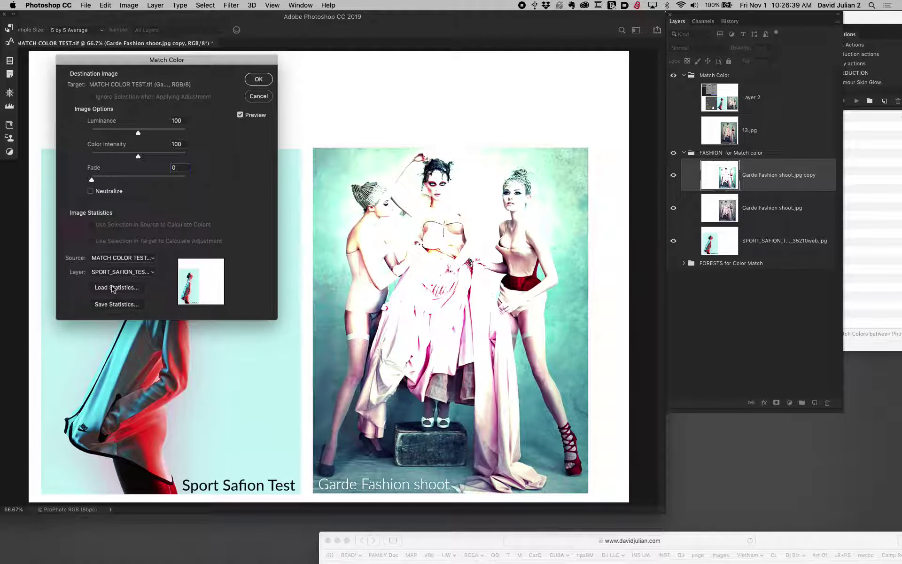
Set Luminance 25, Color Intensity 164 and Fade 1, then apply the match
{"action": "left_click_drag", "start_coordinate": [138, 133], "coordinate": [154, 158]}
{"action": "left_click_drag", "start_coordinate": [92, 180], "coordinate": [114, 184]}
{"action": "left_click_drag", "start_coordinate": [155, 159], "coordinate": [171, 164]}
{"action": "left_click_drag", "start_coordinate": [114, 185], "coordinate": [193, 185]}
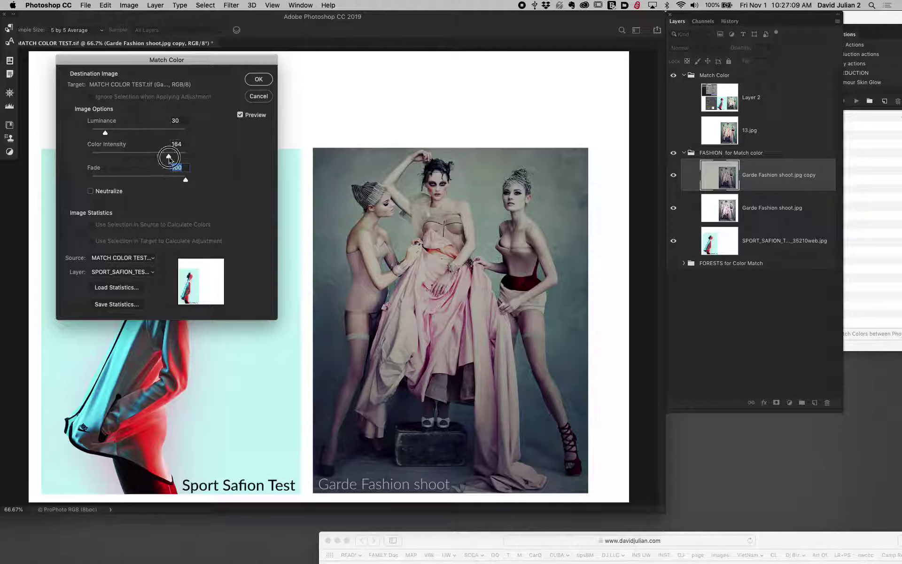
{"action": "left_click", "coordinate": [107, 144]}
{"action": "mouse_move", "coordinate": [105, 132]}
{"action": "left_mouse_down"}
{"action": "mouse_move", "coordinate": [122, 135]}
{"action": "mouse_move", "coordinate": [111, 134]}
{"action": "left_mouse_up"}
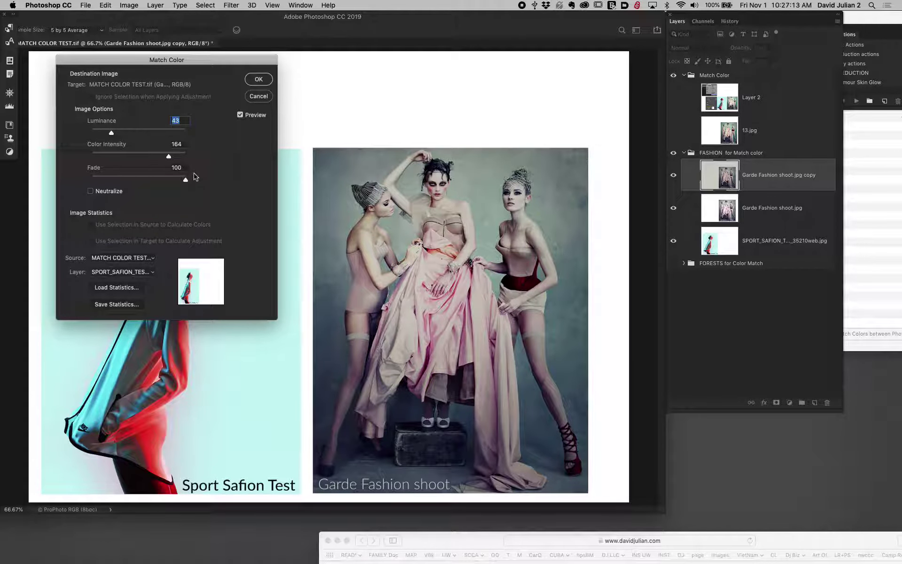
{"action": "left_click_drag", "start_coordinate": [187, 181], "coordinate": [92, 179]}
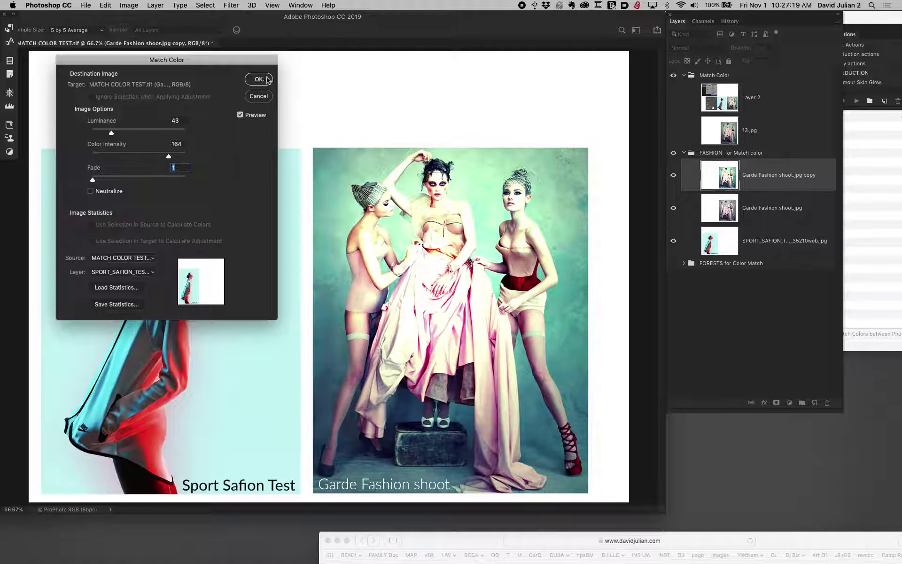
{"action": "left_click_drag", "start_coordinate": [111, 133], "coordinate": [103, 134]}
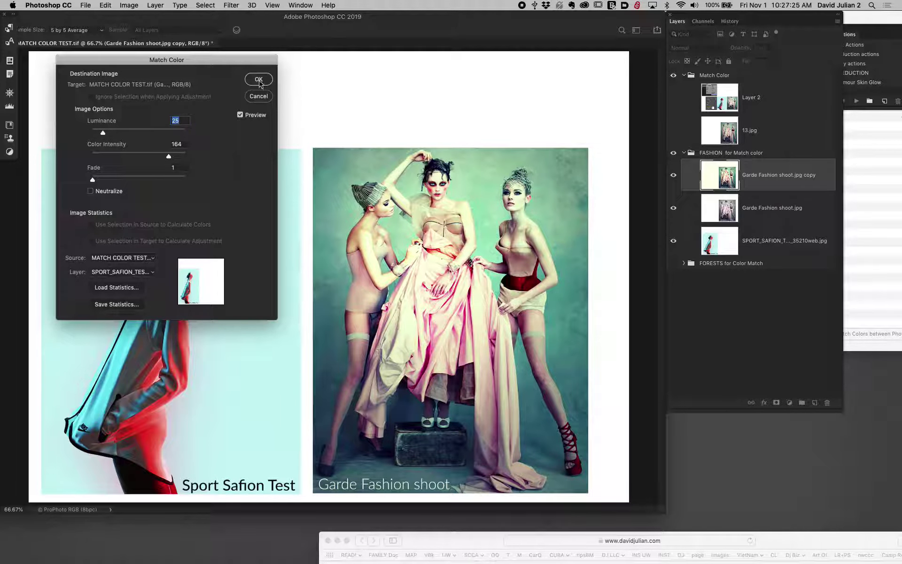
{"action": "left_click", "coordinate": [259, 79]}
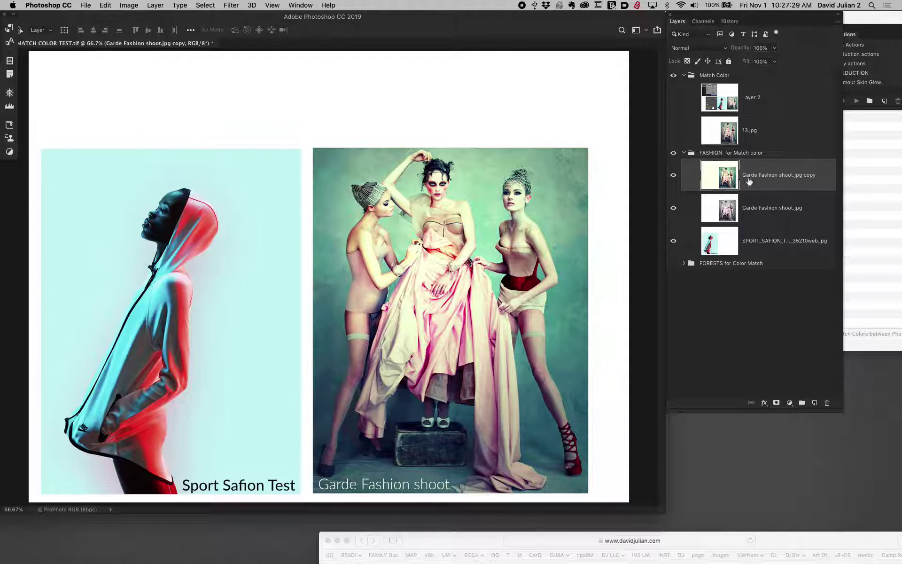
Toggle the matched copy's visibility to compare, then add a white layer mask
{"action": "left_click", "coordinate": [674, 177]}
{"action": "left_click", "coordinate": [674, 178]}
{"action": "left_click", "coordinate": [776, 403]}
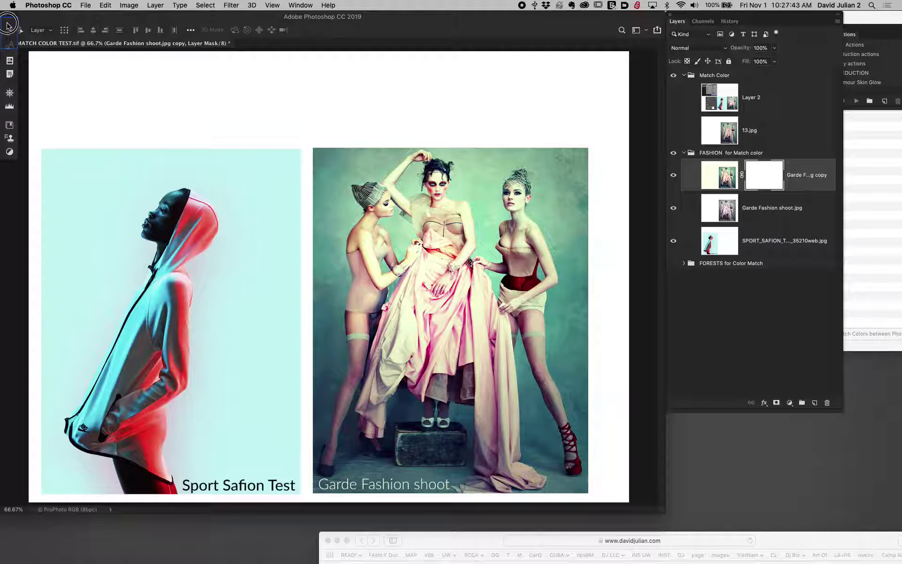
Paint black on the copy's mask over the central face with a 100% opacity, ~37 px brush
{"action": "left_click_drag", "start_coordinate": [41, 21], "coordinate": [83, 14]}
{"action": "left_click", "coordinate": [29, 156]}
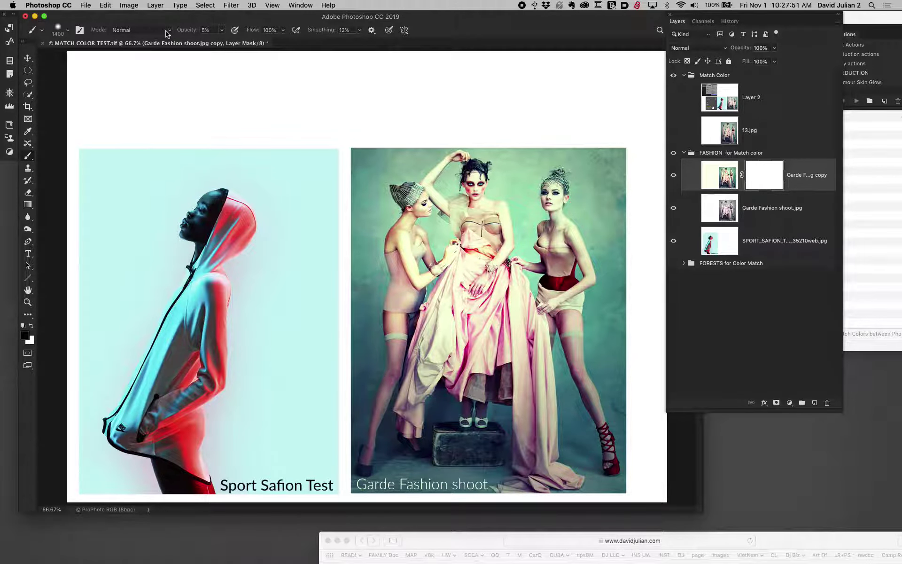
{"action": "left_click", "coordinate": [184, 30]}
{"action": "left_click_drag", "start_coordinate": [184, 30], "coordinate": [262, 31]}
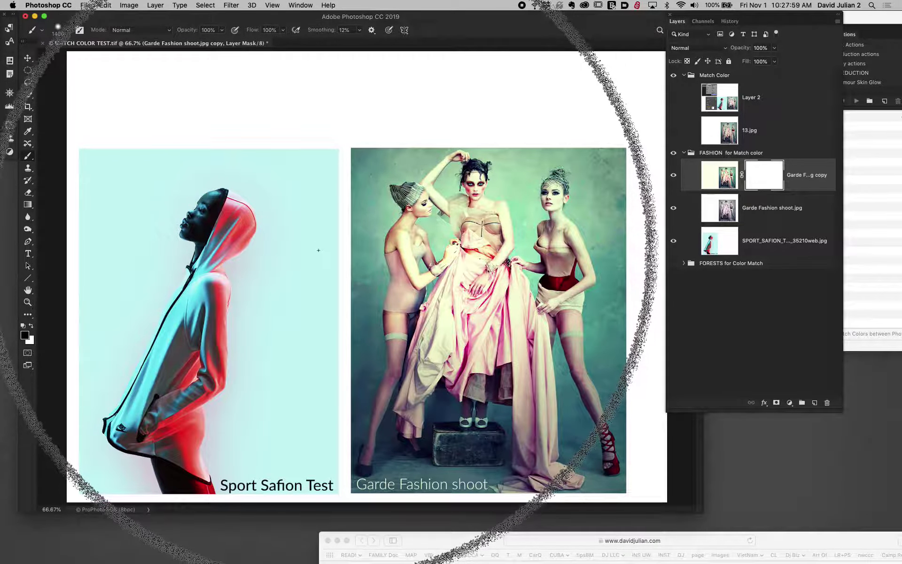
{"action": "mouse_move", "coordinate": [319, 255]}
{"action": "left_mouse_down"}
{"action": "mouse_move", "coordinate": [161, 224]}
{"action": "mouse_move", "coordinate": [98, 200]}
{"action": "mouse_move", "coordinate": [123, 279]}
{"action": "mouse_move", "coordinate": [117, 341]}
{"action": "left_mouse_up"}
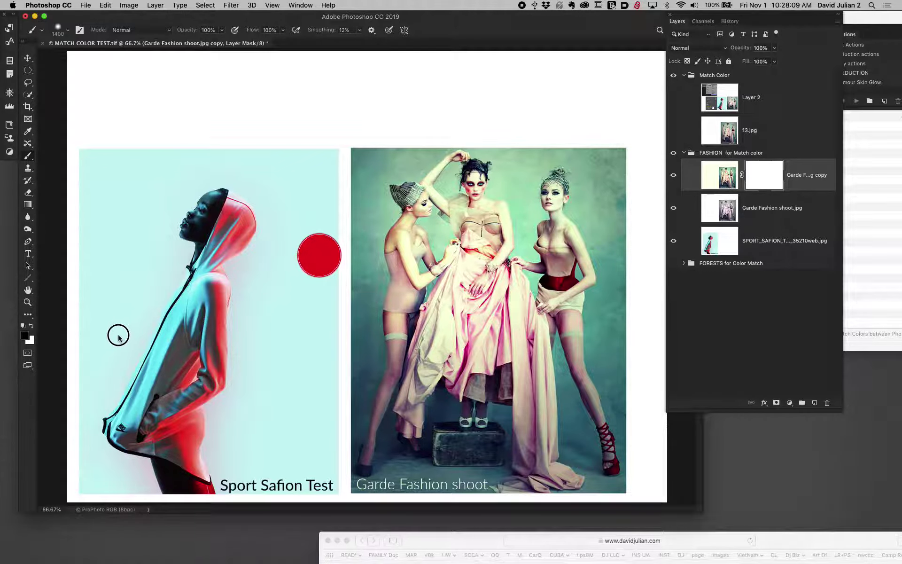
{"action": "left_click_drag", "start_coordinate": [119, 333], "coordinate": [105, 331]}
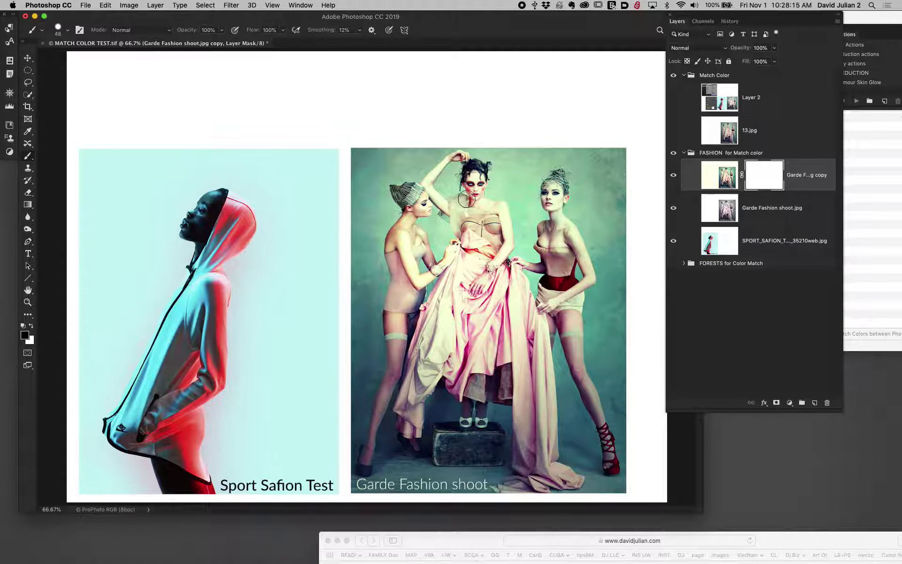
{"action": "mouse_move", "coordinate": [479, 180]}
{"action": "left_mouse_down"}
{"action": "mouse_move", "coordinate": [476, 191]}
{"action": "mouse_move", "coordinate": [474, 177]}
{"action": "mouse_move", "coordinate": [468, 185]}
{"action": "left_mouse_up"}
Quick-select the right model's head, neck and chest on the copy's image
{"action": "left_click", "coordinate": [719, 172]}
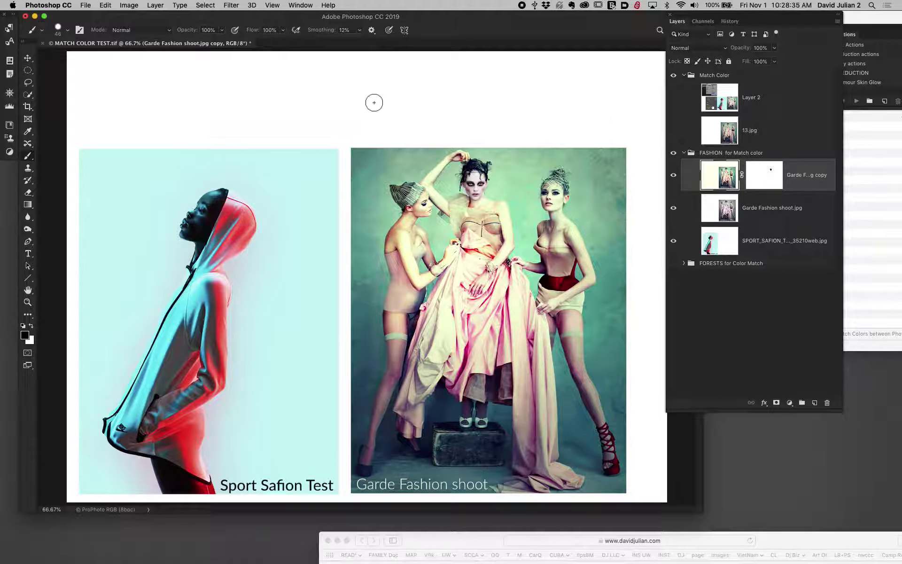
{"action": "left_click", "coordinate": [29, 94]}
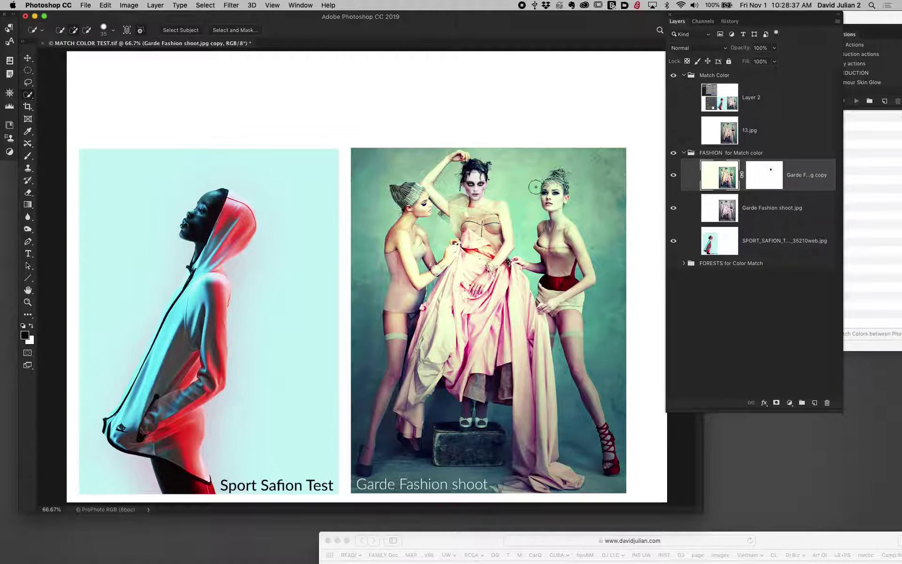
{"action": "mouse_move", "coordinate": [553, 190]}
{"action": "left_mouse_down"}
{"action": "mouse_move", "coordinate": [558, 225]}
{"action": "mouse_move", "coordinate": [548, 238]}
{"action": "mouse_move", "coordinate": [568, 238]}
{"action": "mouse_move", "coordinate": [582, 272]}
{"action": "mouse_move", "coordinate": [560, 271]}
{"action": "mouse_move", "coordinate": [574, 292]}
{"action": "mouse_move", "coordinate": [565, 299]}
{"action": "left_mouse_up"}
Target the copy's layer mask with the Brush and view the canvas at 100%
{"action": "left_click", "coordinate": [766, 170]}
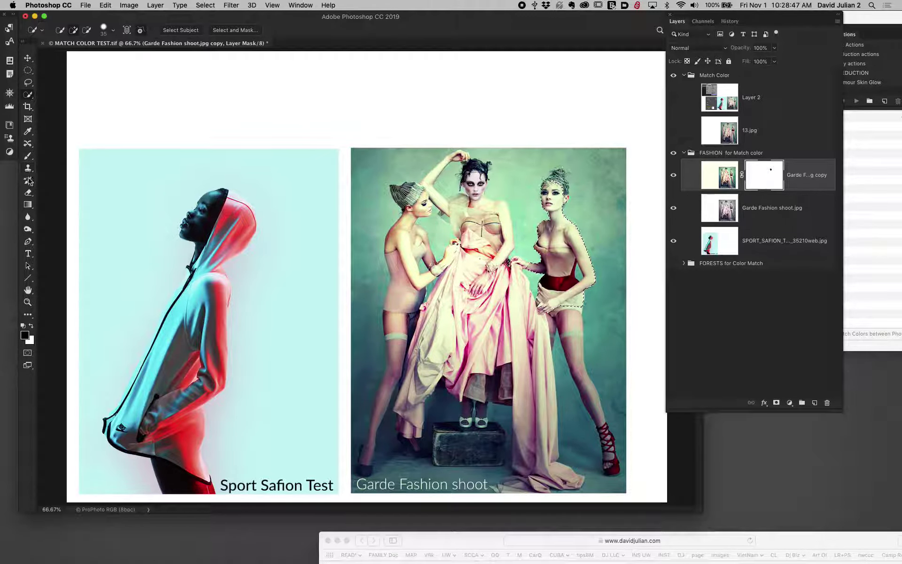
{"action": "left_click", "coordinate": [28, 157]}
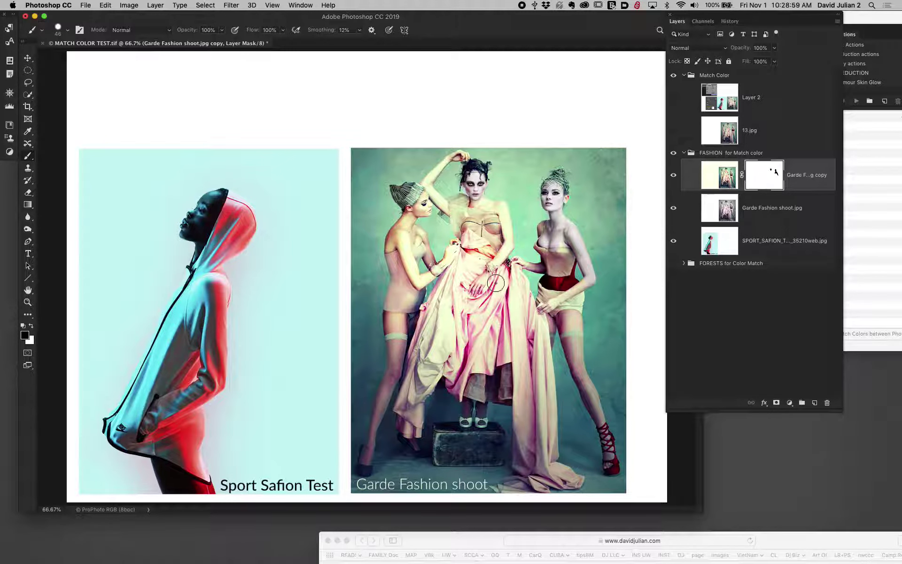
{"action": "key", "text": "super+plus"}
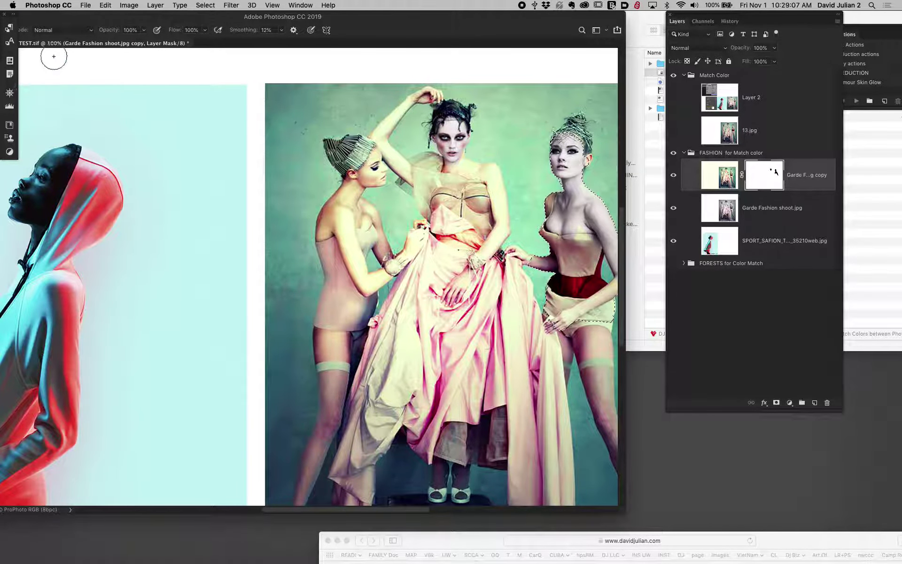
{"action": "left_click_drag", "start_coordinate": [43, 16], "coordinate": [118, 16]}
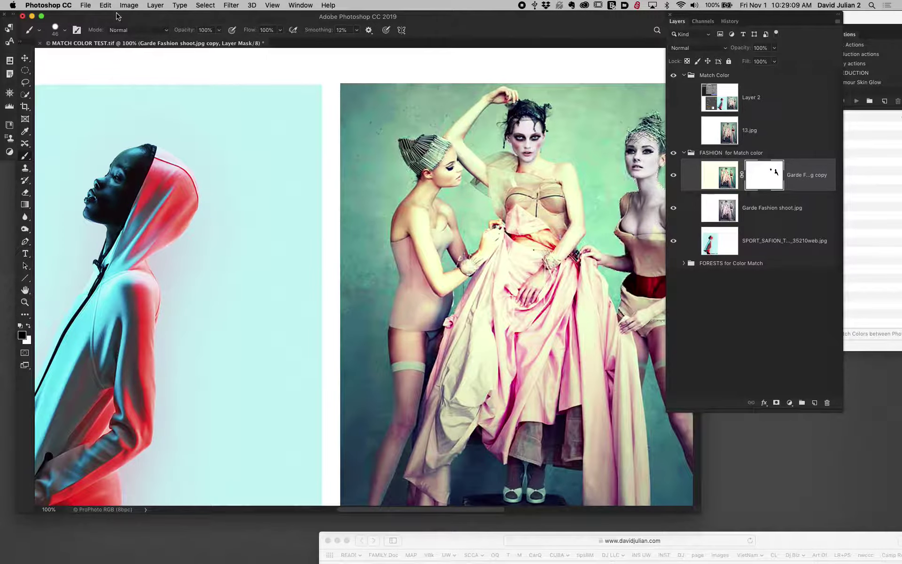
{"action": "left_click", "coordinate": [5, 14]}
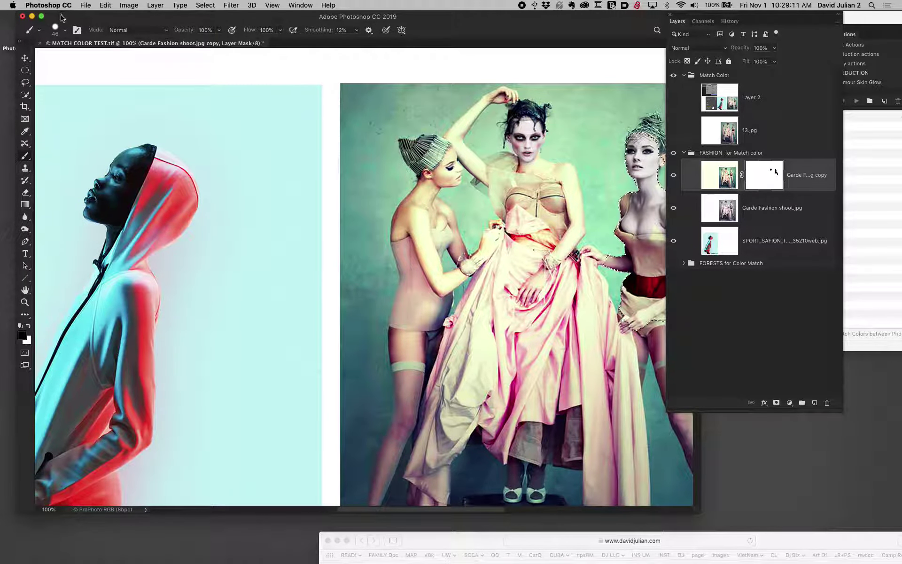
{"action": "left_click_drag", "start_coordinate": [61, 18], "coordinate": [49, 18]}
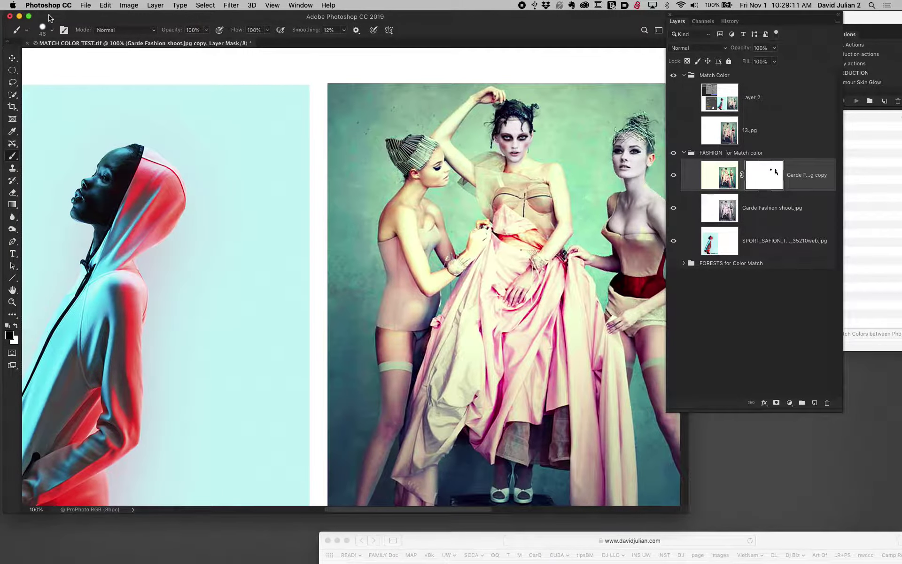
{"action": "left_click", "coordinate": [14, 71]}
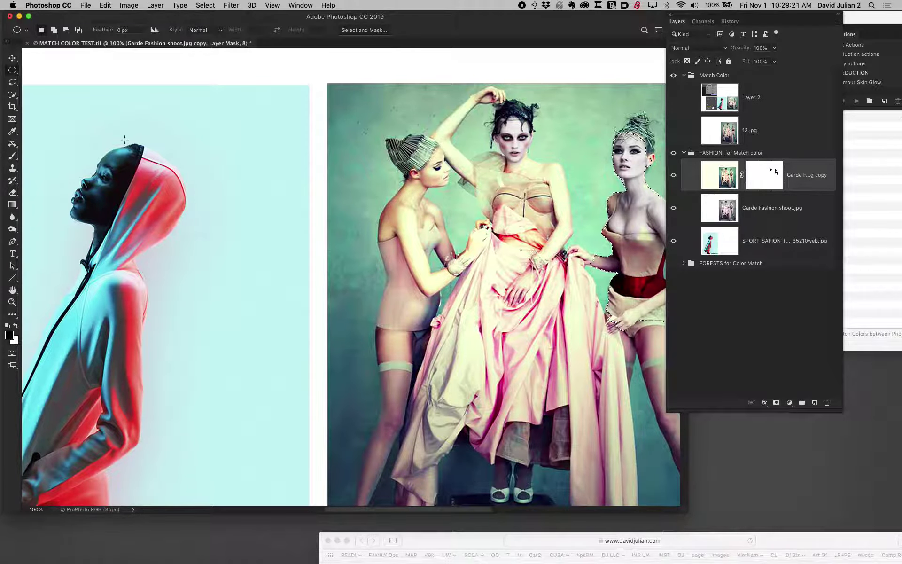
{"action": "left_click", "coordinate": [12, 94]}
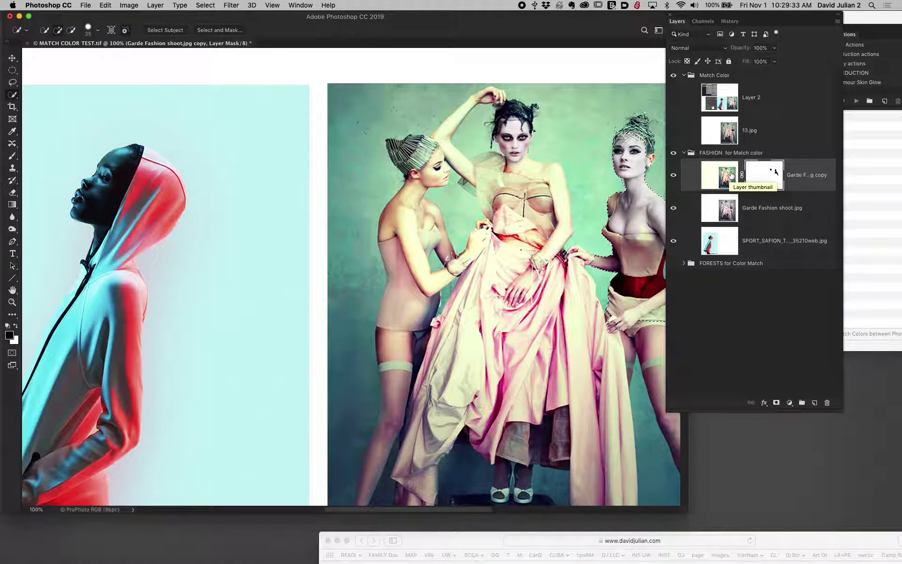
Quick-select the left model's arm and body plus the central raised arm, subtracting stray areas
{"action": "mouse_move", "coordinate": [409, 201]}
{"action": "left_mouse_down"}
{"action": "mouse_move", "coordinate": [396, 216]}
{"action": "mouse_move", "coordinate": [431, 188]}
{"action": "mouse_move", "coordinate": [427, 171]}
{"action": "mouse_move", "coordinate": [439, 188]}
{"action": "mouse_move", "coordinate": [411, 255]}
{"action": "mouse_move", "coordinate": [397, 256]}
{"action": "mouse_move", "coordinate": [389, 328]}
{"action": "mouse_move", "coordinate": [428, 287]}
{"action": "left_mouse_up"}
{"action": "left_click", "coordinate": [475, 161]}
{"action": "key", "text": "bracketleft"}
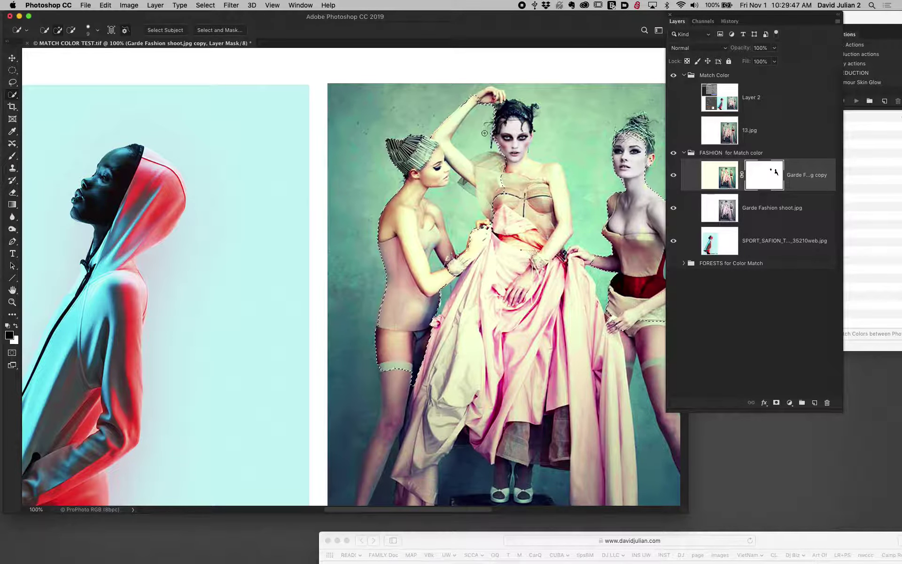
{"action": "key", "text": "alt"}
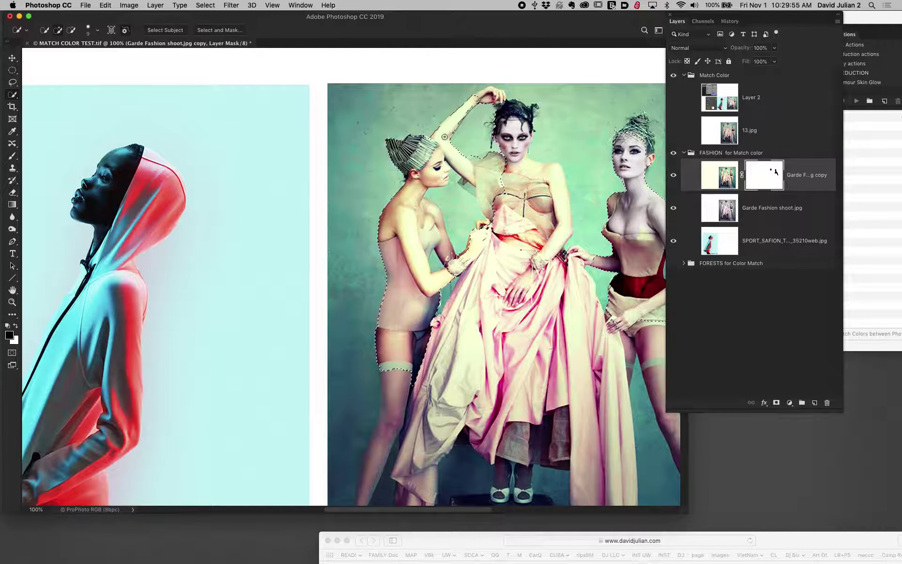
{"action": "key", "text": "bracketright"}
{"action": "key", "text": "bracketright"}
{"action": "key", "text": "bracketright"}
{"action": "key", "text": "bracketright"}
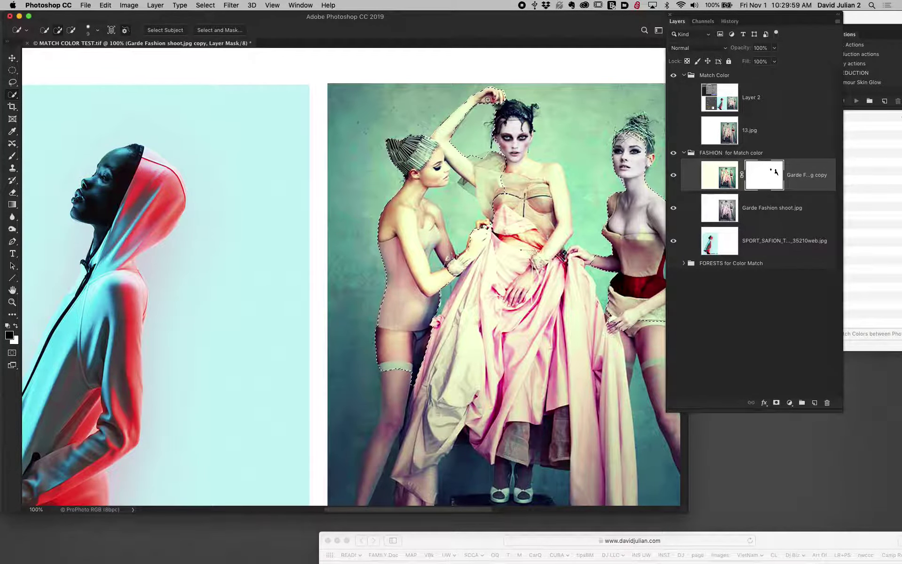
{"action": "key", "text": "alt"}
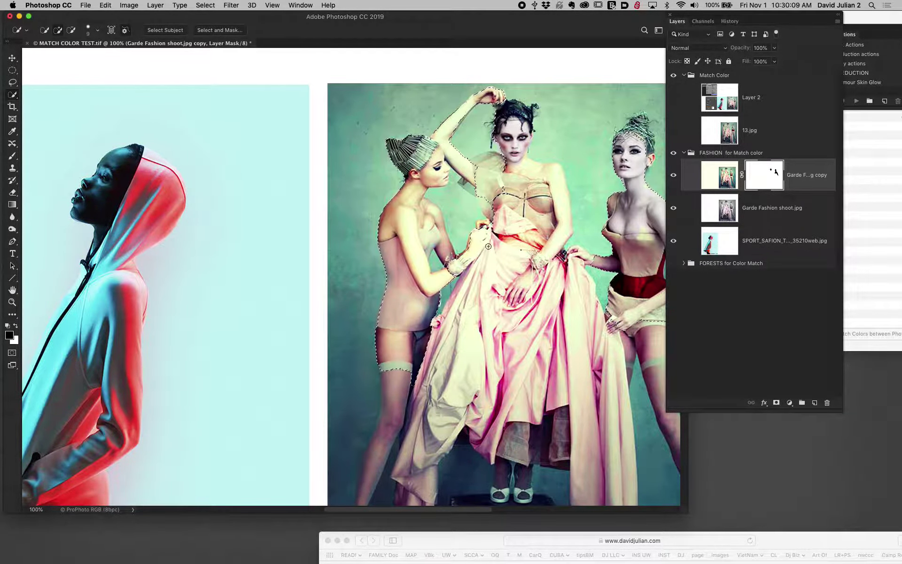
{"action": "key", "text": "bracketleft"}
{"action": "key", "text": "bracketleft"}
{"action": "key", "text": "bracketleft"}
{"action": "key", "text": "bracketleft"}
{"action": "key", "text": "bracketleft"}
{"action": "key", "text": "bracketright"}
{"action": "key", "text": "bracketright"}
{"action": "key", "text": "bracketright"}
{"action": "key", "text": "bracketright"}
{"action": "key", "text": "bracketright"}
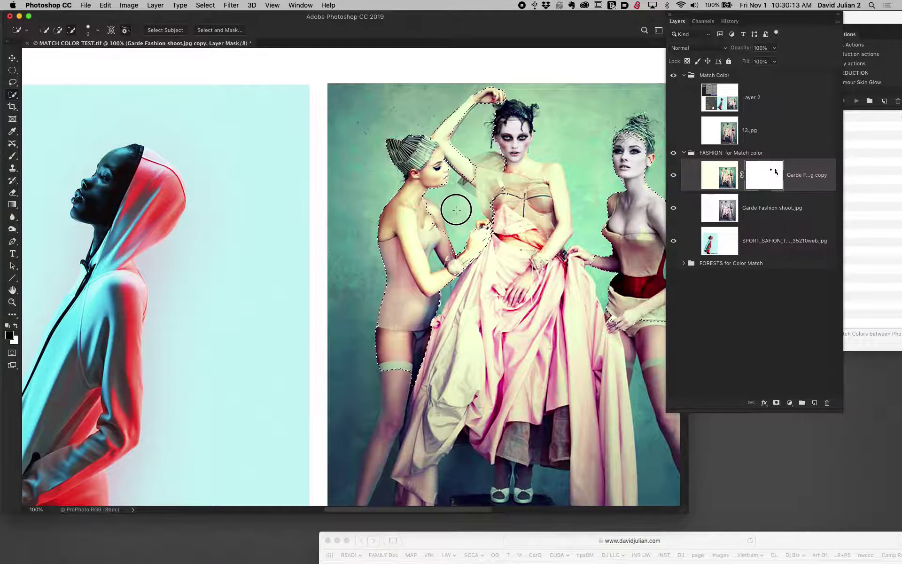
{"action": "key", "text": "bracketleft"}
{"action": "key", "text": "bracketleft"}
{"action": "key", "text": "bracketleft"}
{"action": "key", "text": "bracketleft"}
{"action": "key", "text": "bracketleft"}
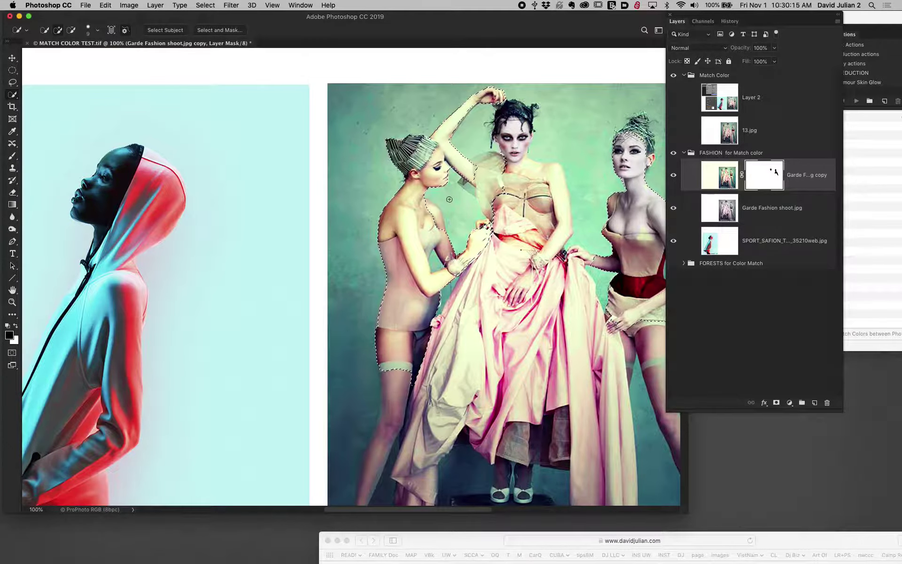
{"action": "key", "text": "alt"}
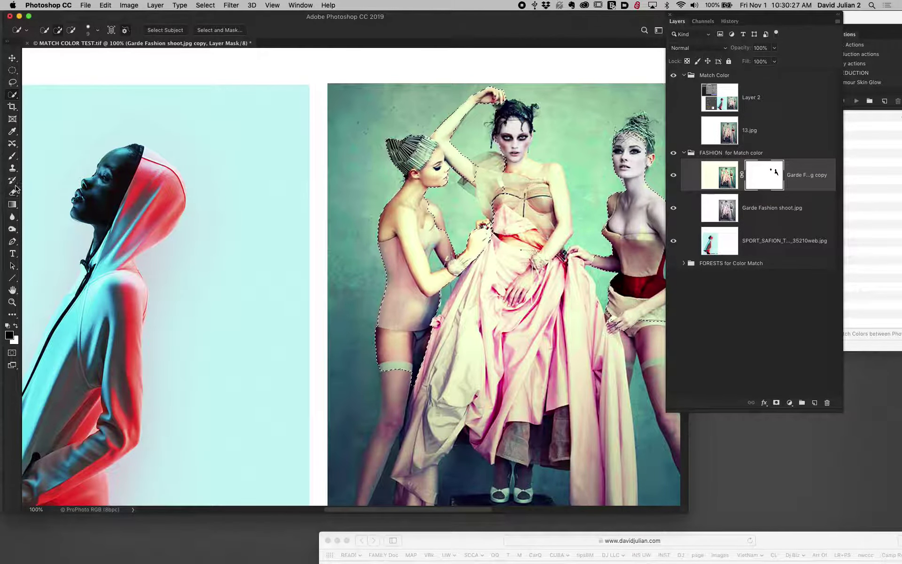
Paint black on the mask over the left model's face, arm, chest and the raised hand
{"action": "left_click", "coordinate": [12, 157]}
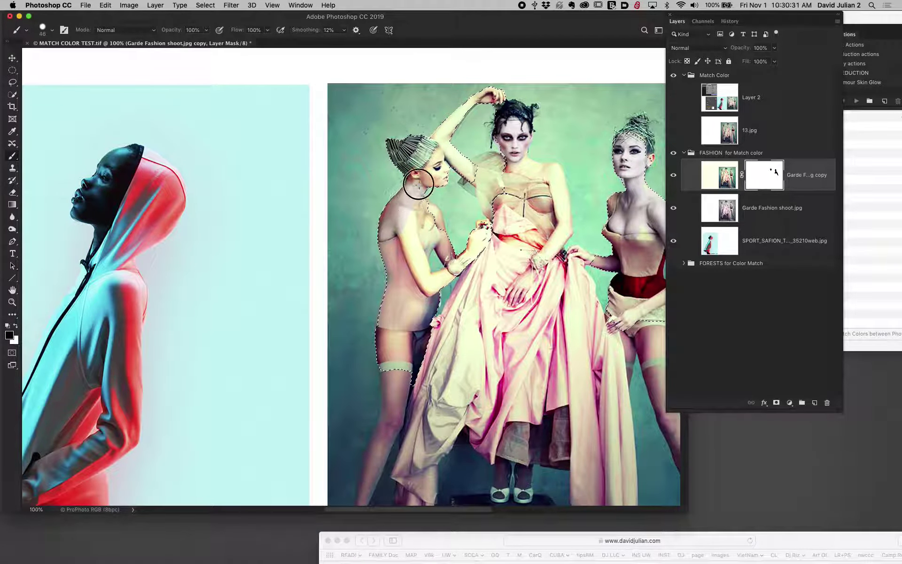
{"action": "mouse_move", "coordinate": [424, 168]}
{"action": "left_mouse_down"}
{"action": "mouse_move", "coordinate": [435, 164]}
{"action": "mouse_move", "coordinate": [417, 198]}
{"action": "mouse_move", "coordinate": [435, 213]}
{"action": "left_mouse_up"}
{"action": "left_click_drag", "start_coordinate": [450, 252], "coordinate": [414, 235]}
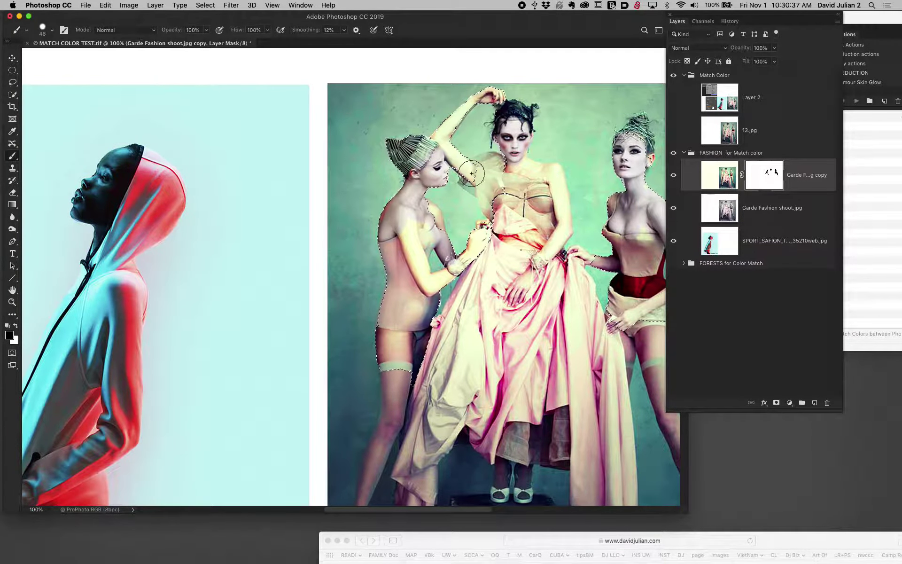
{"action": "left_click_drag", "start_coordinate": [496, 95], "coordinate": [500, 95]}
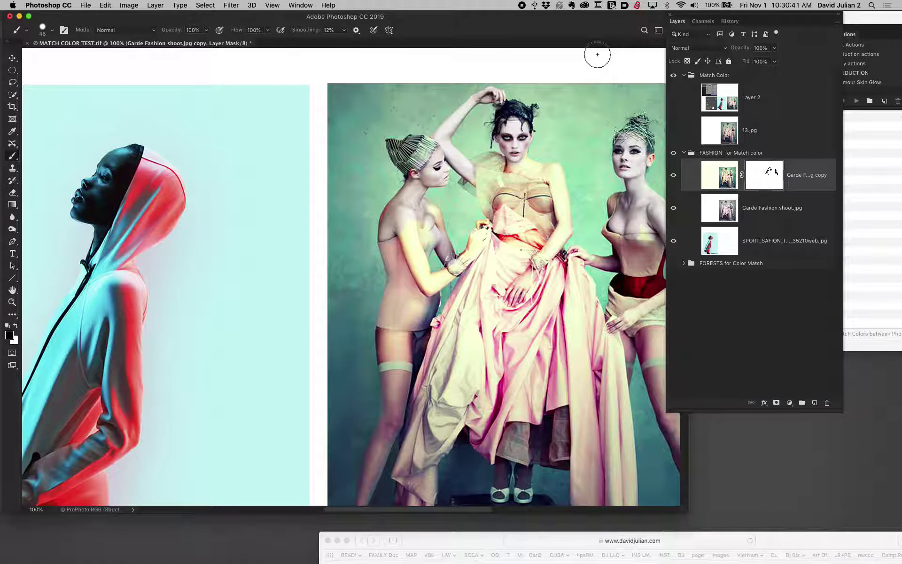
{"action": "left_click_drag", "start_coordinate": [624, 19], "coordinate": [581, 20]}
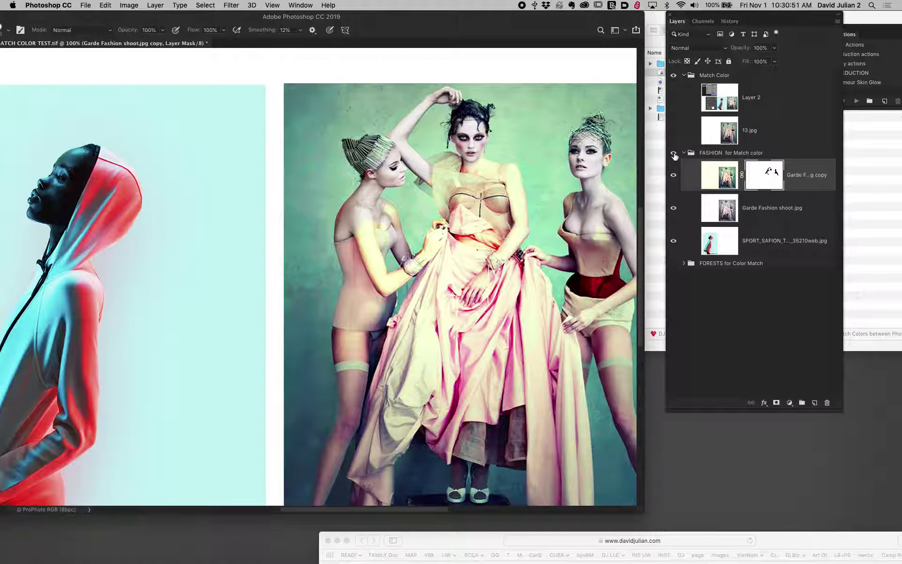
Hide the FASHION for Match color group and show and expand the FORESTS for Color Match group
{"action": "left_click", "coordinate": [674, 154]}
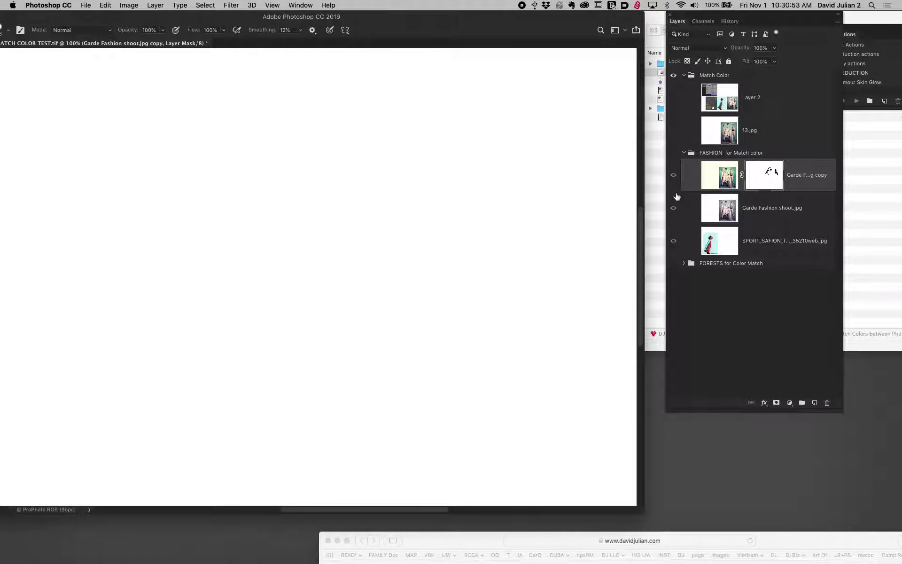
{"action": "left_click", "coordinate": [674, 264]}
{"action": "left_click", "coordinate": [685, 264]}
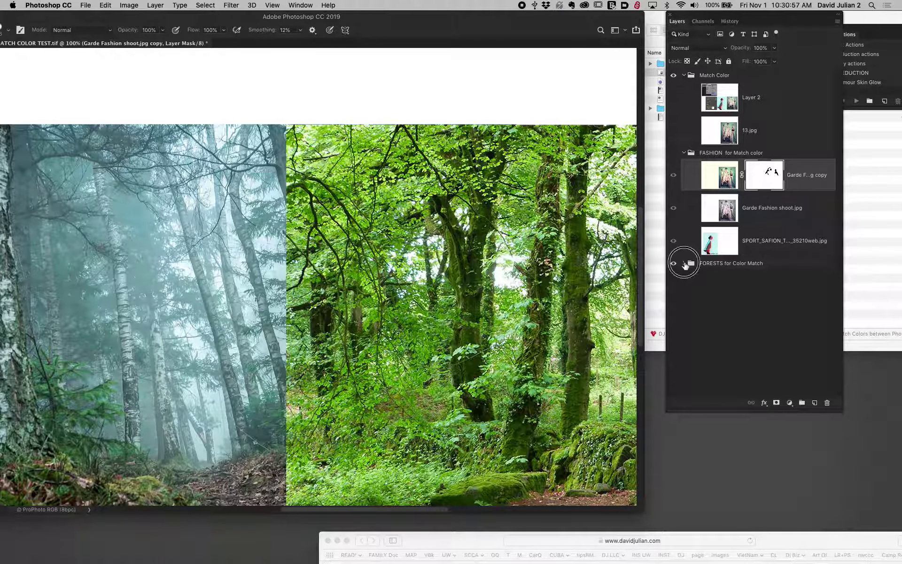
{"action": "double_click", "coordinate": [594, 16]}
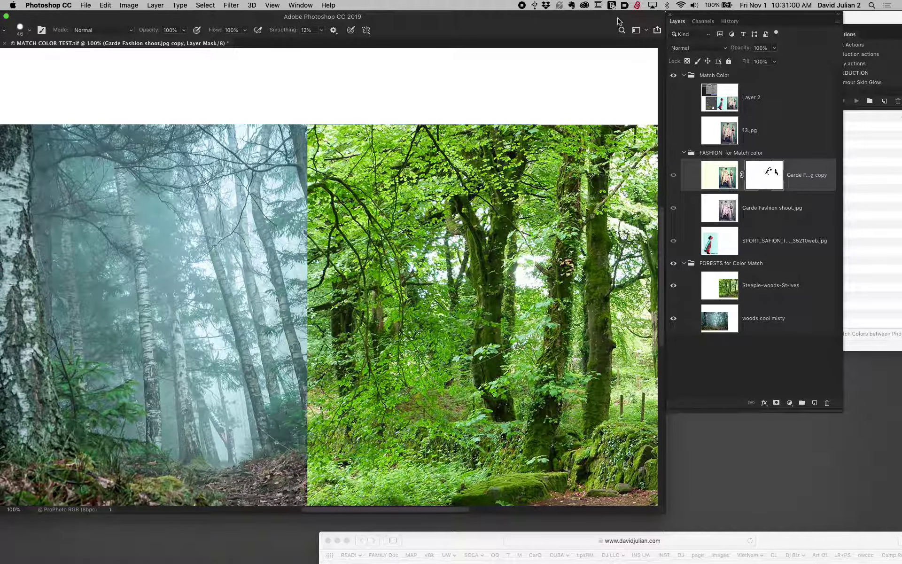
{"action": "left_click_drag", "start_coordinate": [686, 18], "coordinate": [743, 18]}
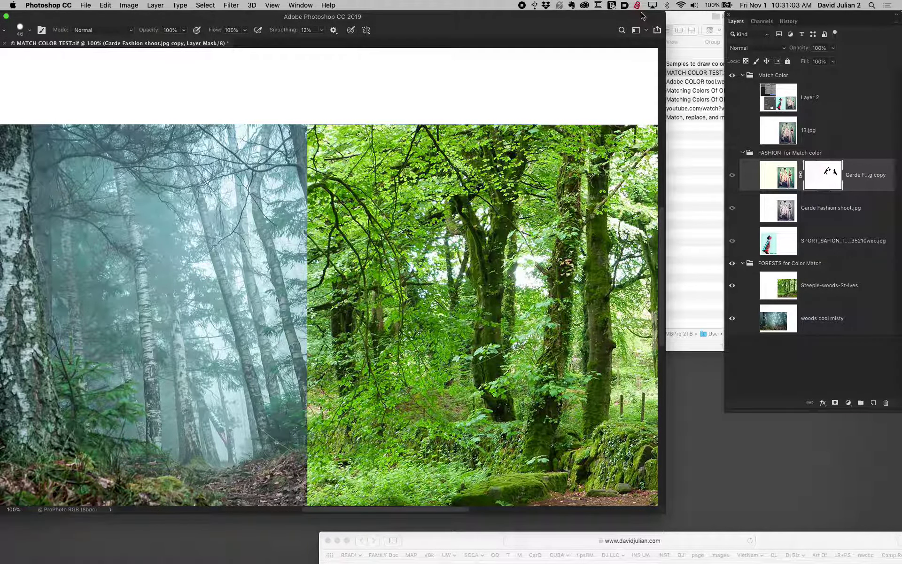
{"action": "left_click_drag", "start_coordinate": [647, 16], "coordinate": [670, 11]}
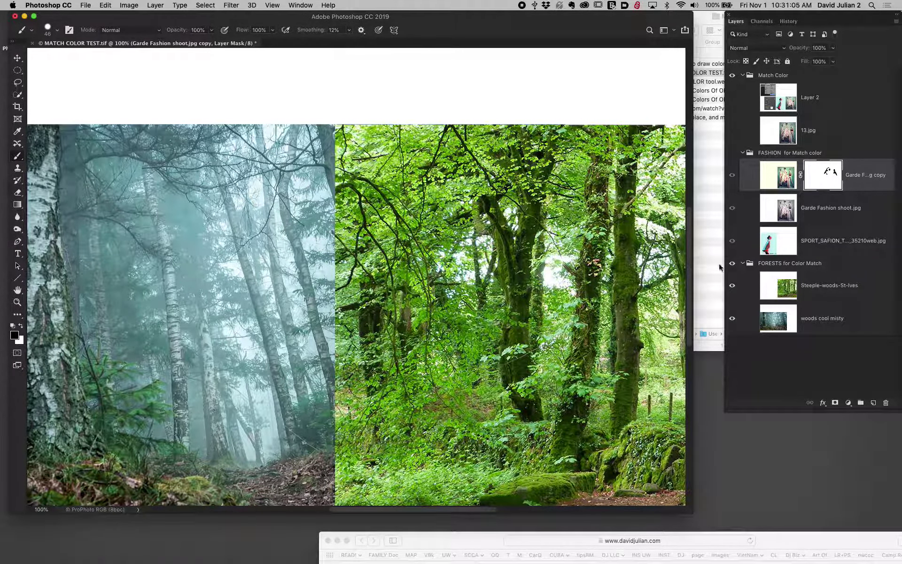
{"action": "left_click_drag", "start_coordinate": [694, 511], "coordinate": [725, 518]}
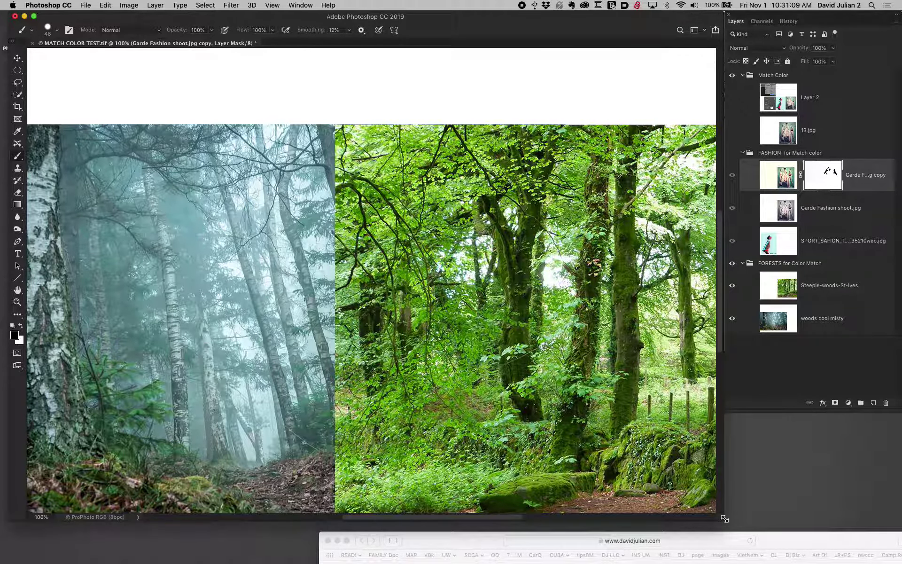
Duplicate the Steeple-woods-St-Ives layer with Cmd+J
{"action": "left_click", "coordinate": [790, 295]}
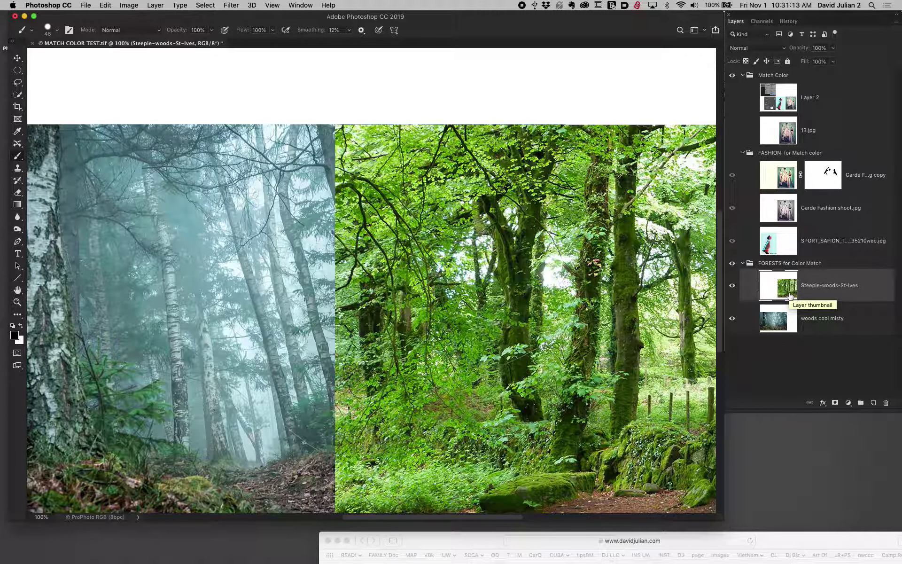
{"action": "key", "text": "super+j"}
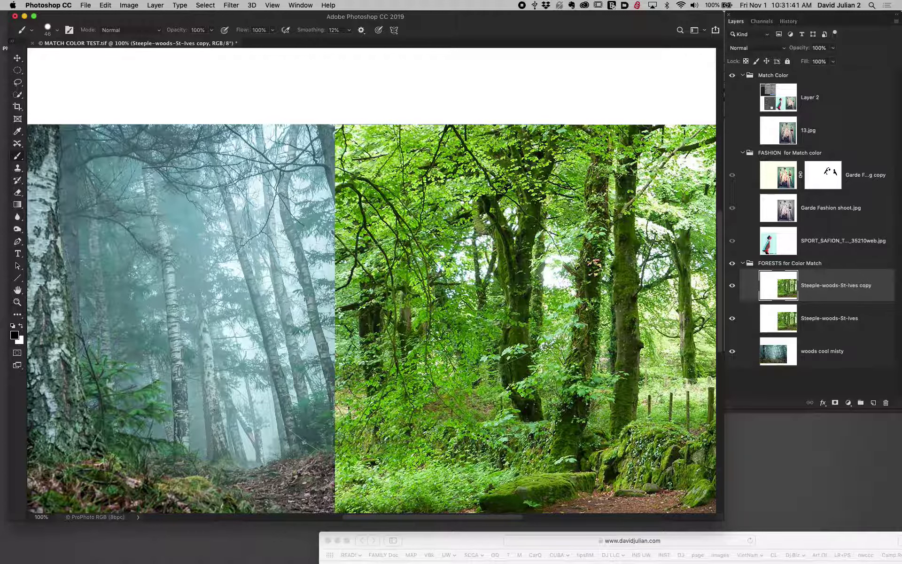
{"action": "mouse_move", "coordinate": [272, 21]}
{"action": "left_mouse_down"}
{"action": "mouse_move", "coordinate": [277, 15]}
{"action": "mouse_move", "coordinate": [266, 18]}
{"action": "left_mouse_up"}
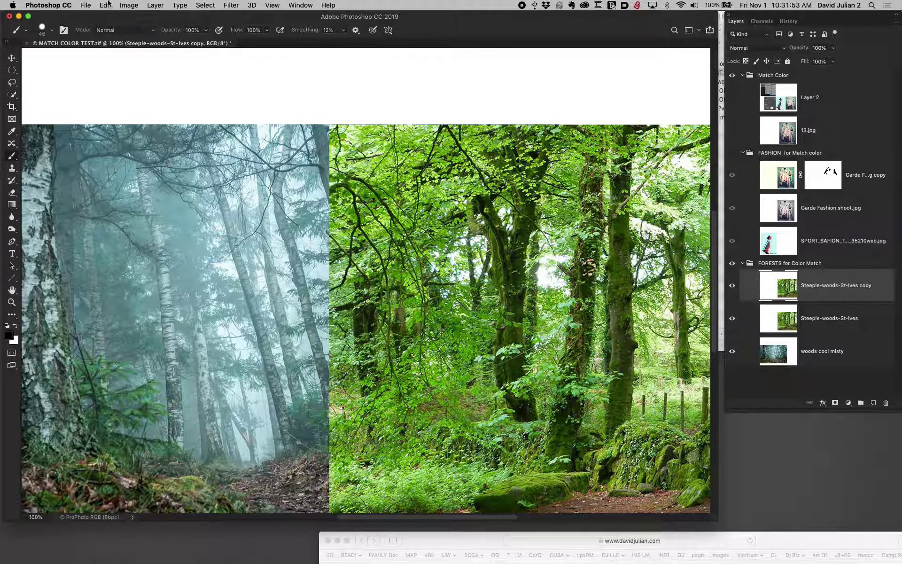
{"action": "left_click", "coordinate": [125, 5]}
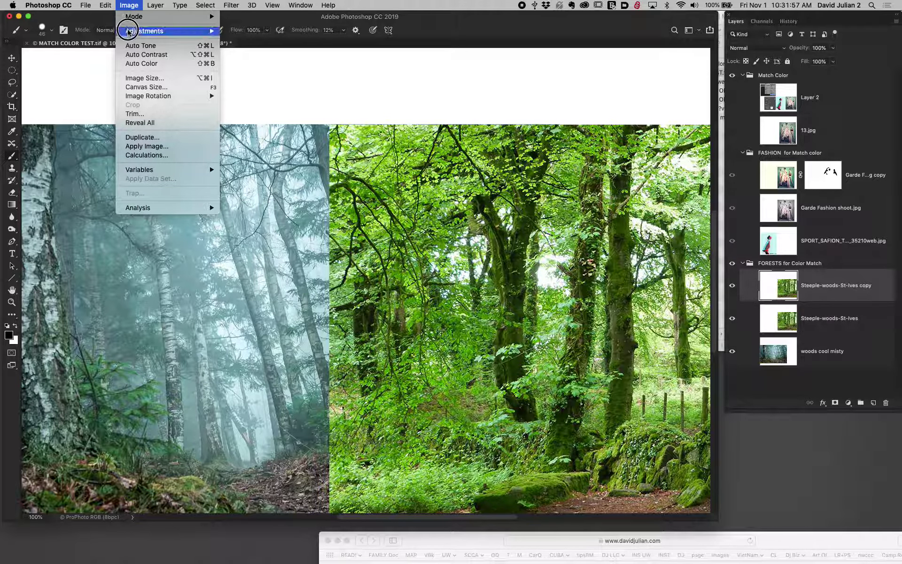
Open Match Color with source MATCH COLOR TEST.tif and layer 'woods cool misty'
{"action": "mouse_move", "coordinate": [129, 31]}
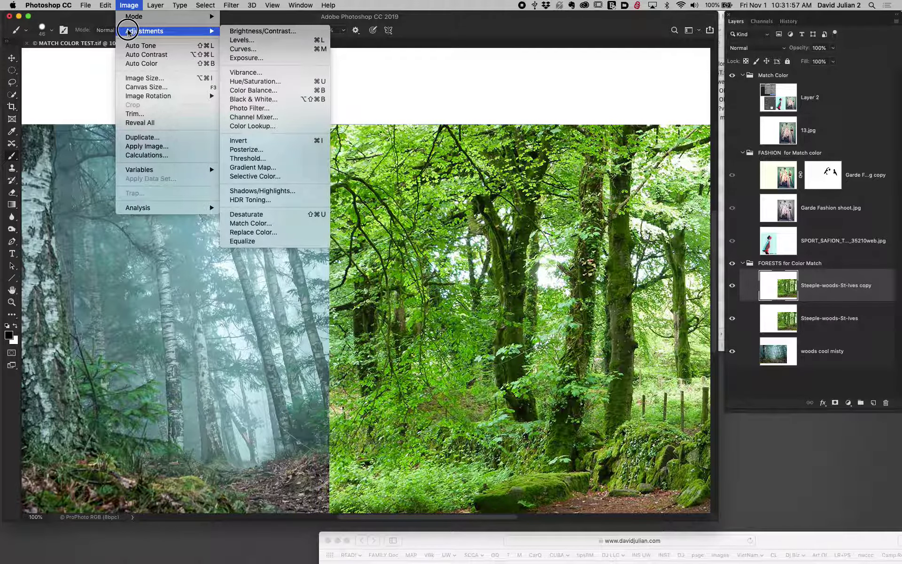
{"action": "left_click", "coordinate": [277, 224]}
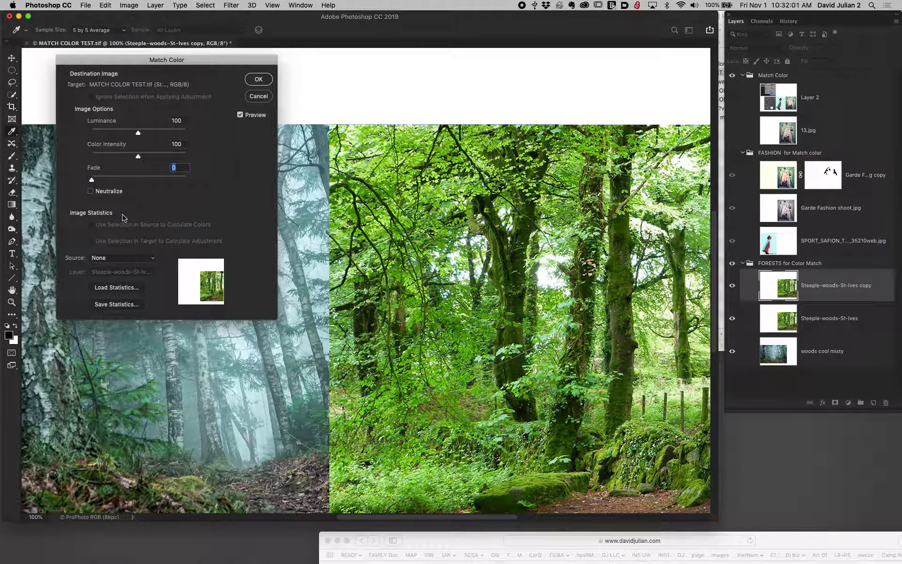
{"action": "left_click", "coordinate": [112, 259]}
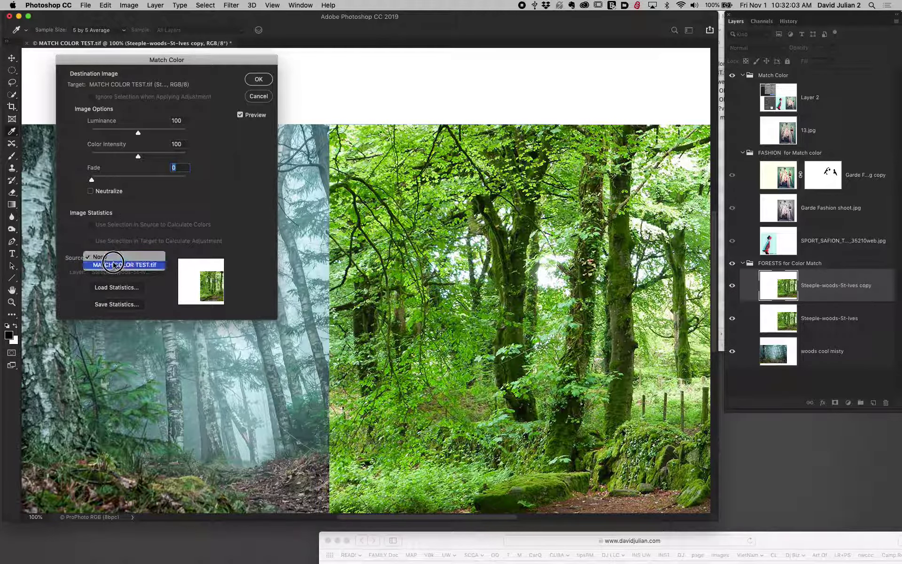
{"action": "left_click", "coordinate": [115, 265]}
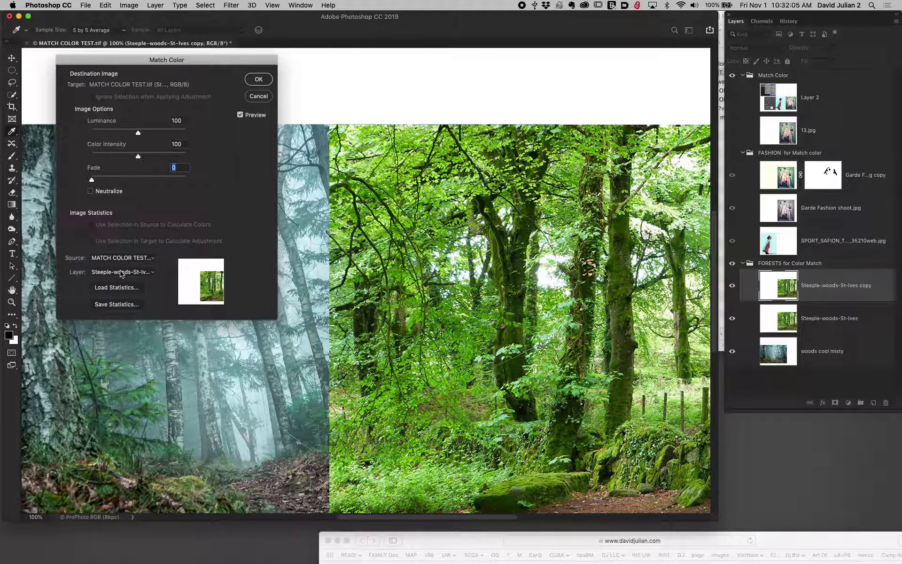
{"action": "left_click", "coordinate": [121, 272]}
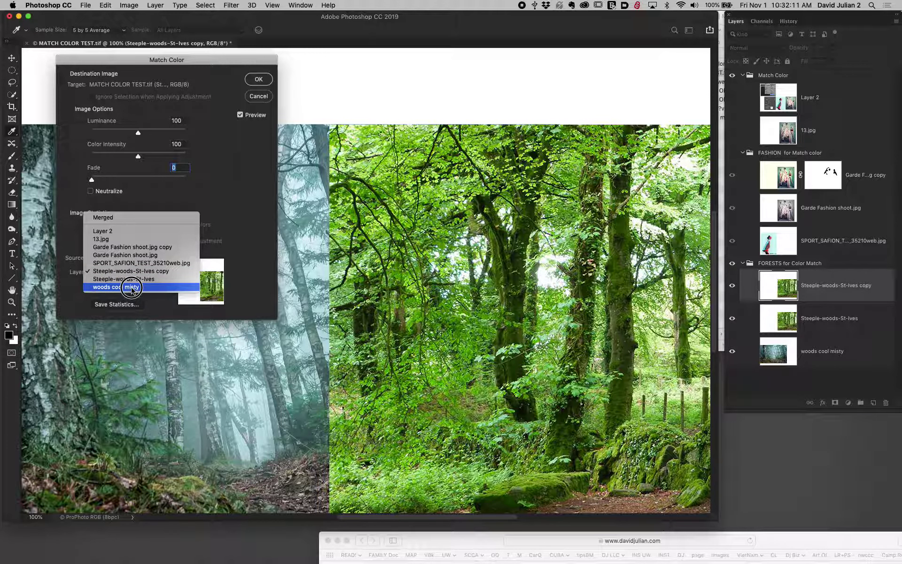
{"action": "left_click", "coordinate": [131, 287]}
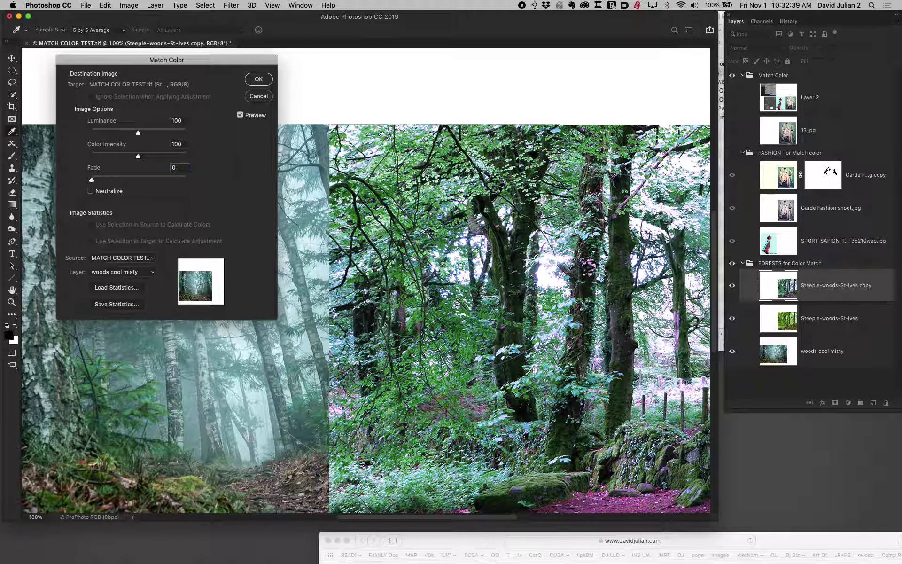
Compare the Steeple-woods-St-Ives source layer, then settle on 'woods cool misty' again
{"action": "left_click", "coordinate": [121, 272]}
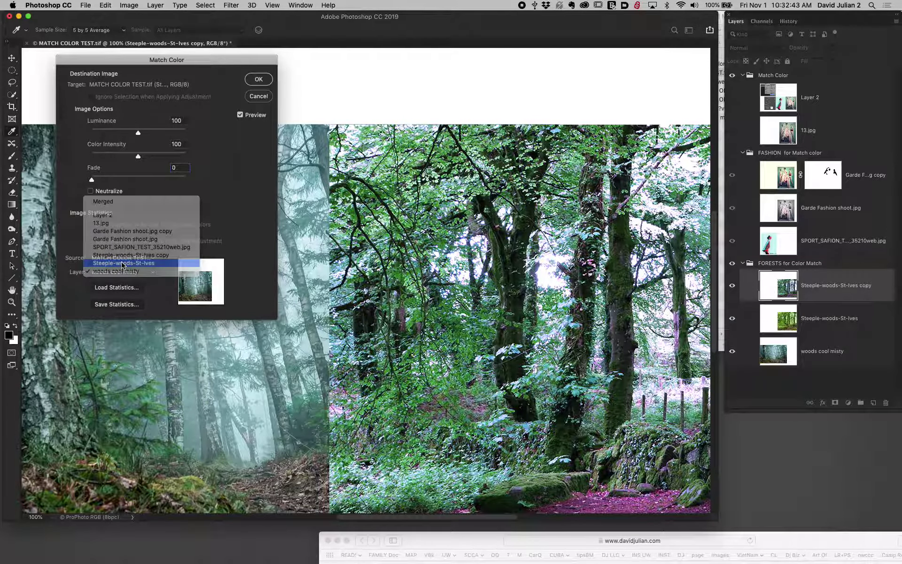
{"action": "left_click", "coordinate": [121, 265]}
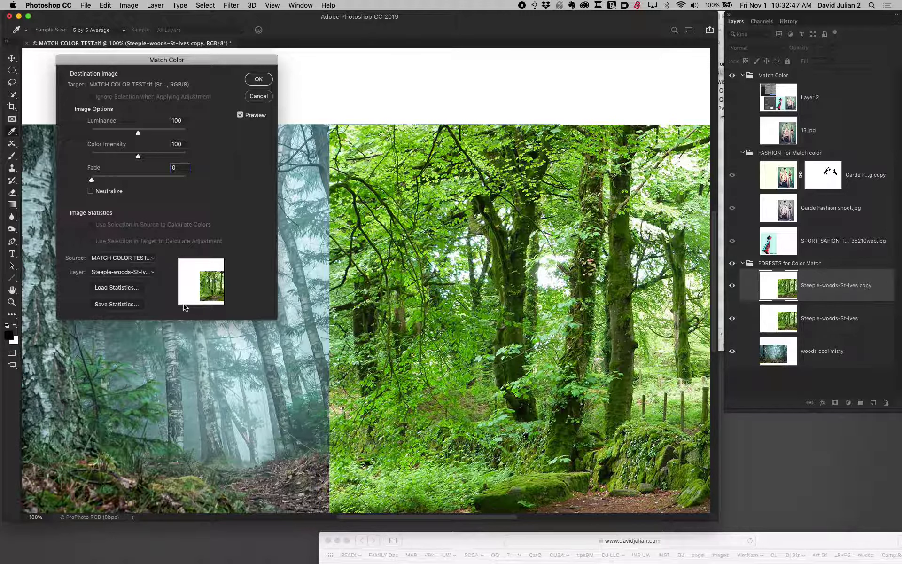
{"action": "left_click", "coordinate": [116, 272]}
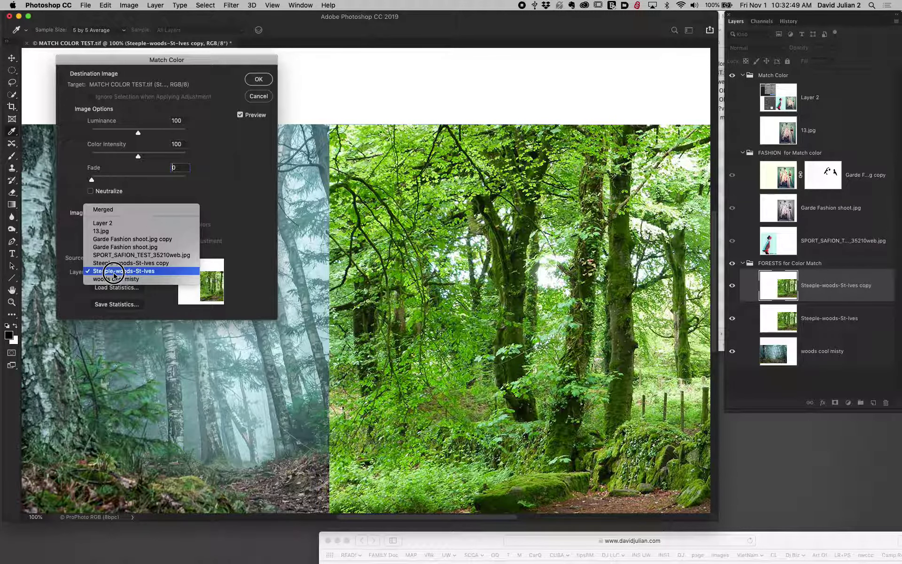
{"action": "left_click", "coordinate": [117, 267]}
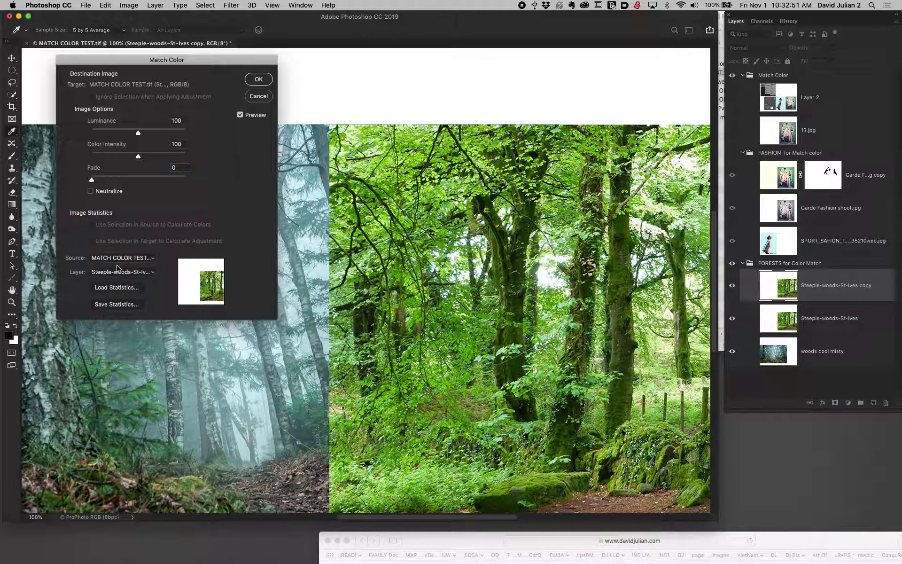
{"action": "left_click", "coordinate": [117, 272]}
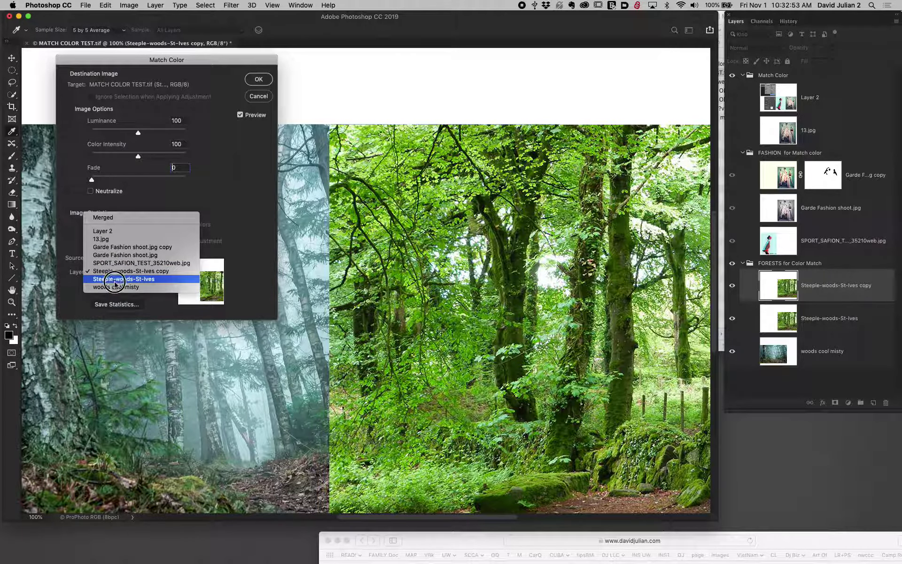
{"action": "left_click", "coordinate": [116, 285]}
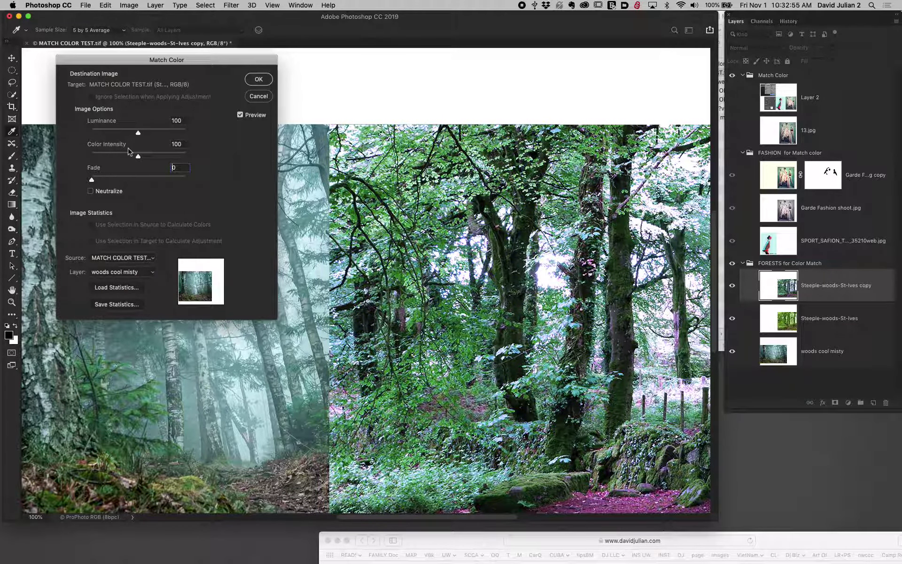
Apply Match Color at Luminance 65 and Color Intensity 67, leaving Neutralize off
{"action": "left_click_drag", "start_coordinate": [137, 157], "coordinate": [122, 134]}
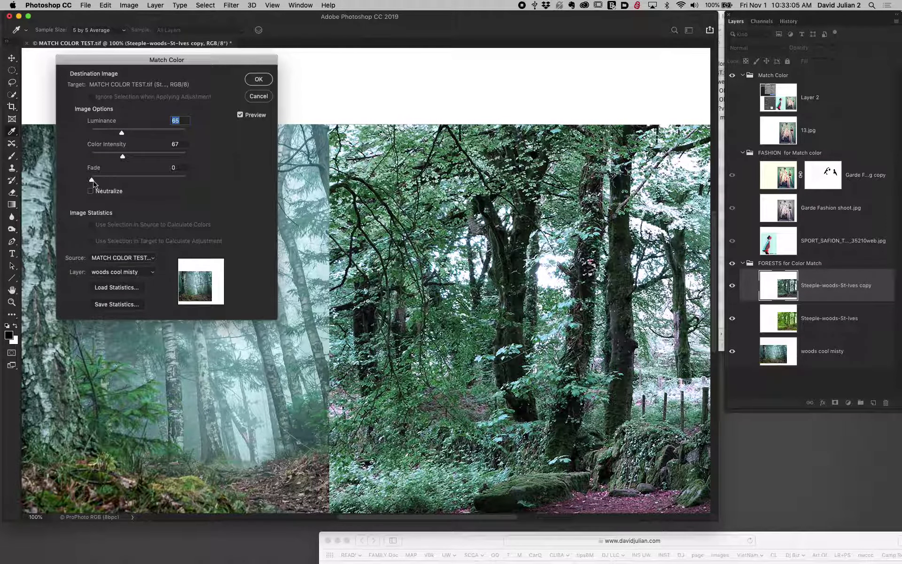
{"action": "left_click", "coordinate": [91, 192]}
{"action": "left_click", "coordinate": [91, 193]}
{"action": "left_click", "coordinate": [264, 82]}
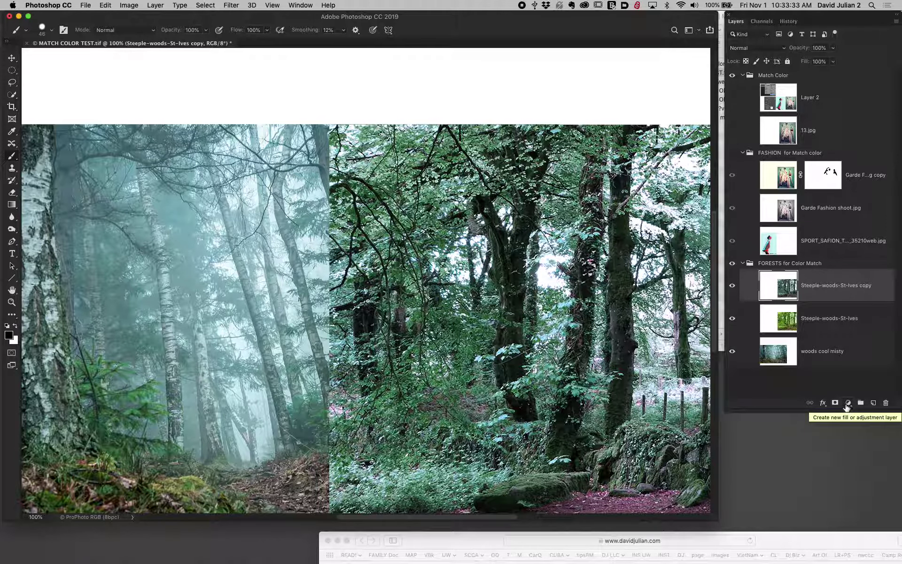
Add a white layer mask to the Steeple woods copy and sample the pinkish ground as foreground
{"action": "left_click", "coordinate": [835, 404]}
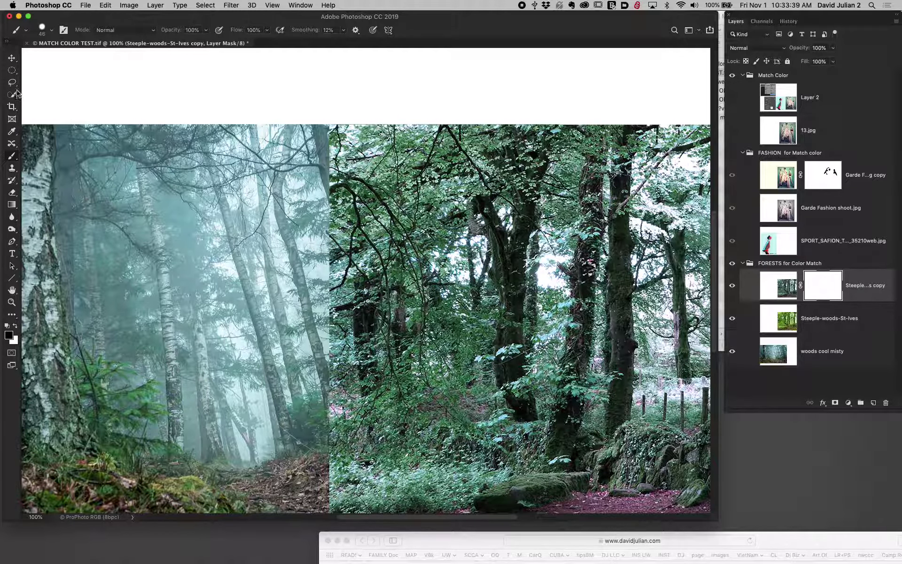
{"action": "left_click", "coordinate": [12, 132]}
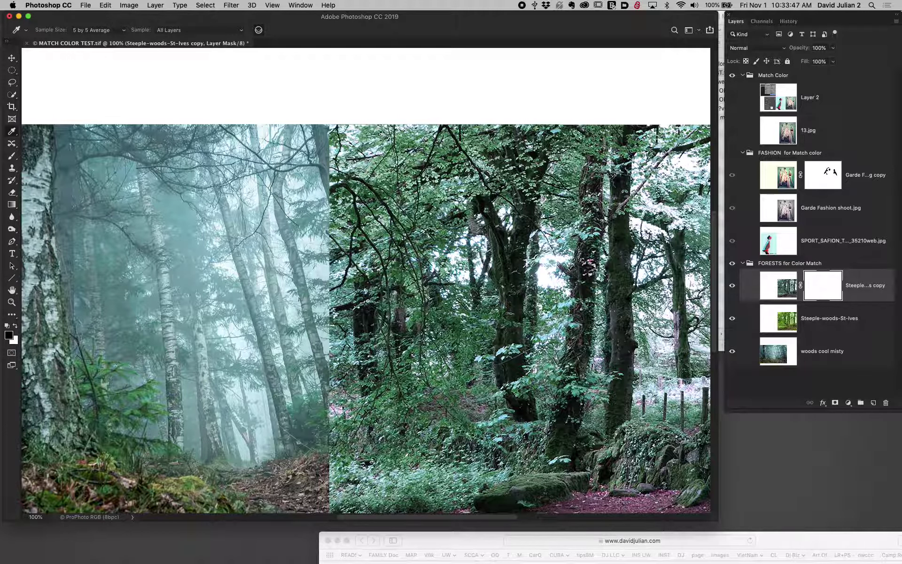
{"action": "left_click", "coordinate": [626, 505]}
{"action": "key", "text": "super+2"}
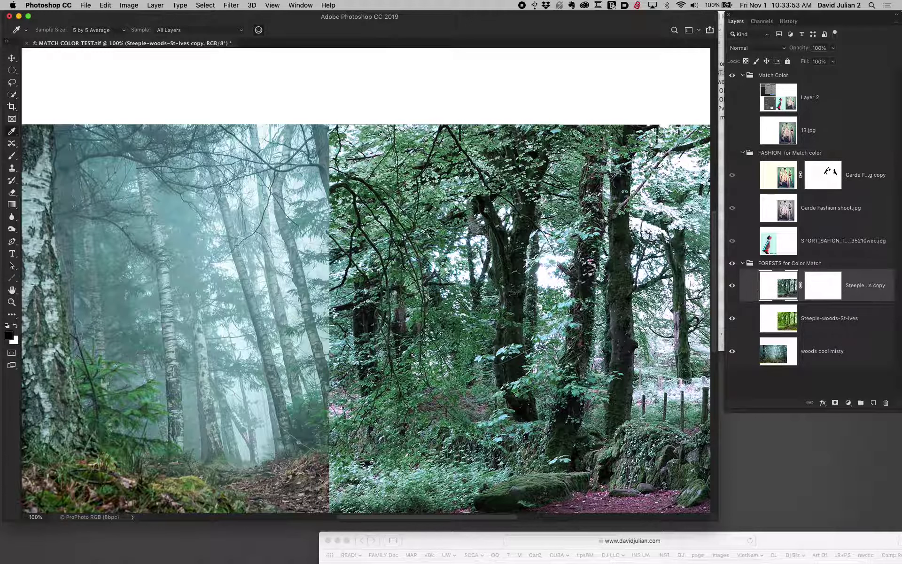
{"action": "left_click", "coordinate": [651, 502]}
{"action": "left_click", "coordinate": [625, 501]}
{"action": "left_click", "coordinate": [207, 5]}
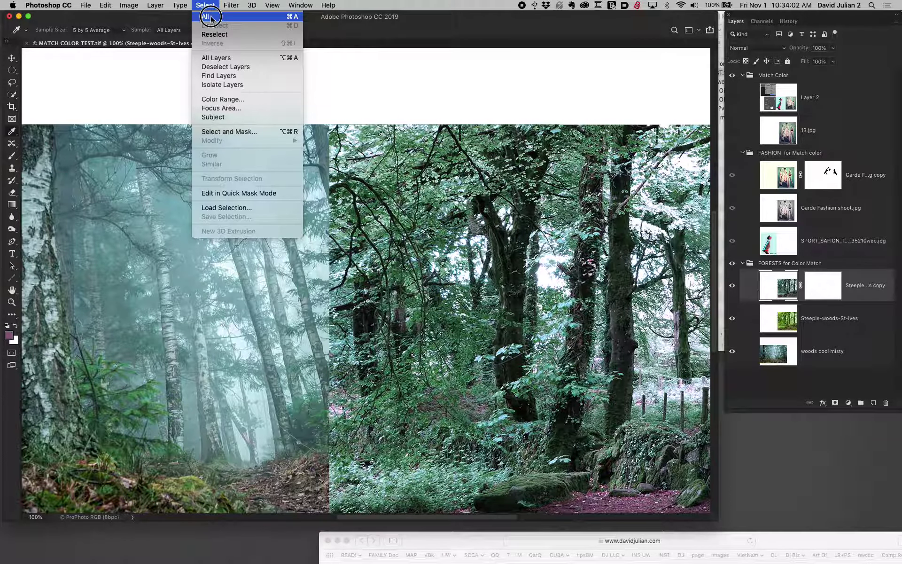
Create a Color Range selection from the pink ground sample at Fuzziness 137
{"action": "left_click", "coordinate": [225, 99]}
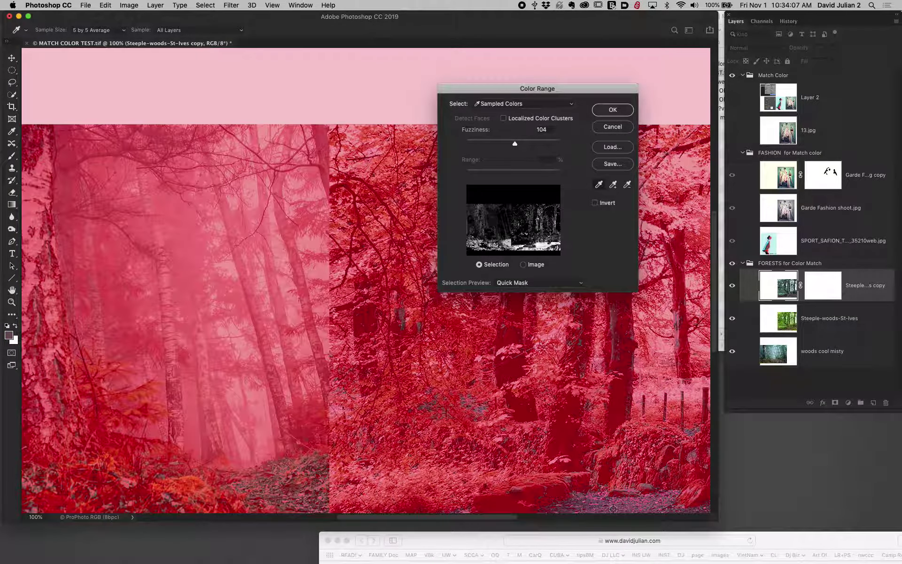
{"action": "left_click", "coordinate": [579, 382]}
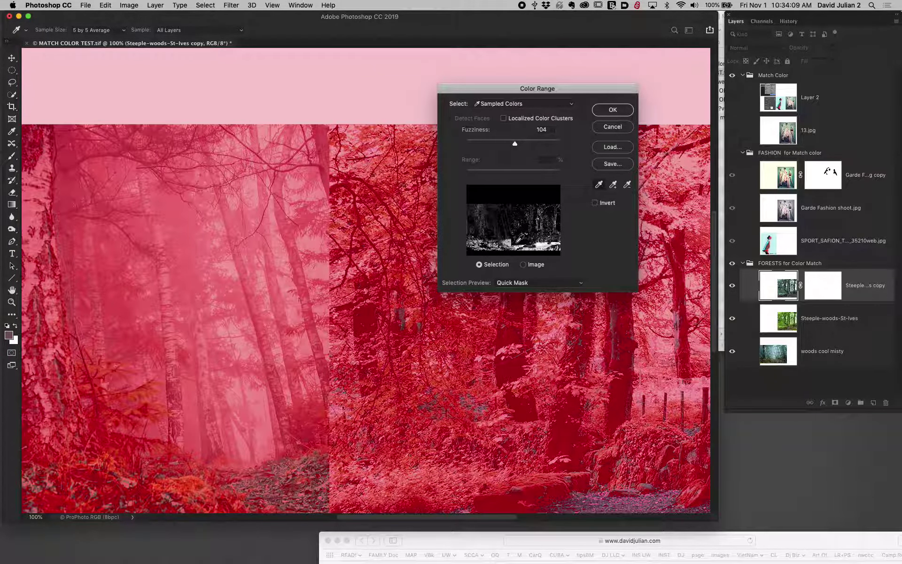
{"action": "left_click", "coordinate": [515, 144]}
{"action": "left_click_drag", "start_coordinate": [515, 144], "coordinate": [521, 145]}
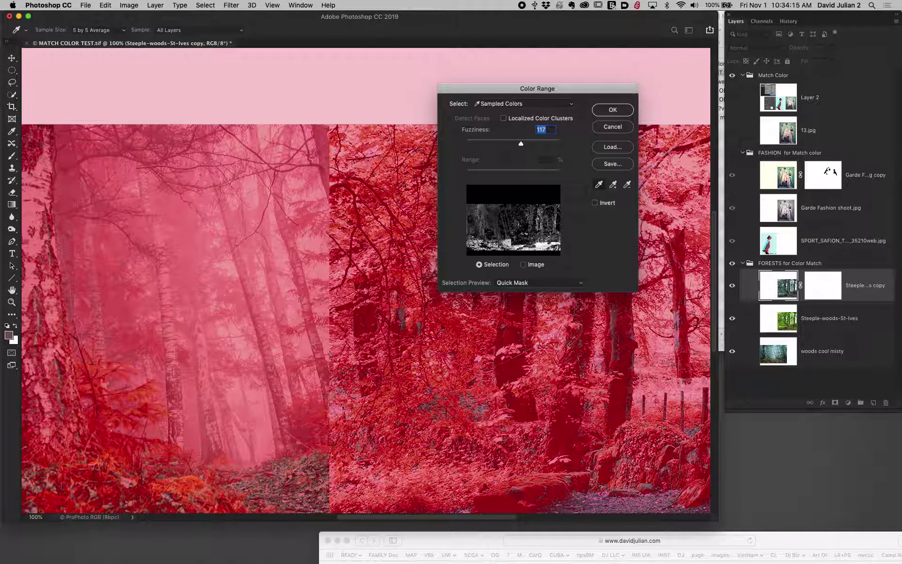
{"action": "left_click", "coordinate": [625, 505]}
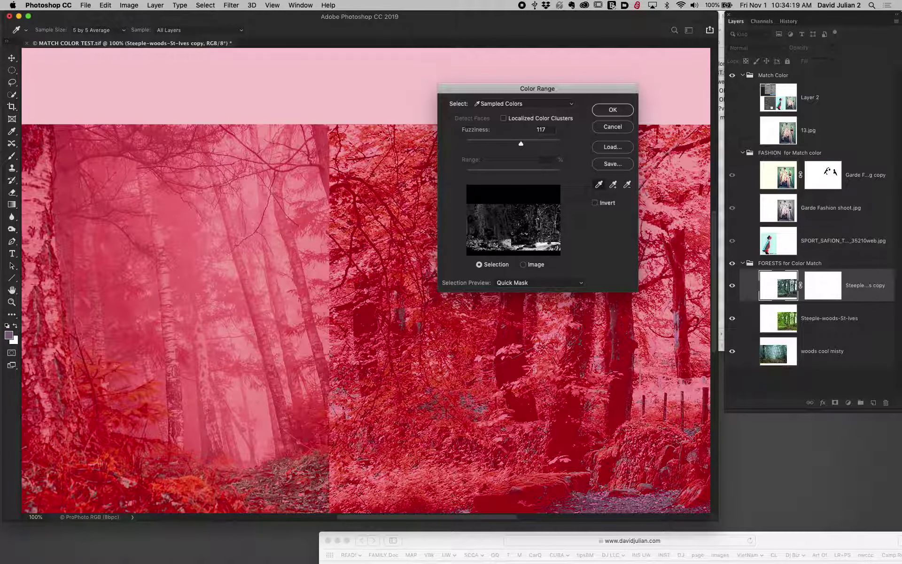
{"action": "left_click_drag", "start_coordinate": [520, 144], "coordinate": [531, 145]}
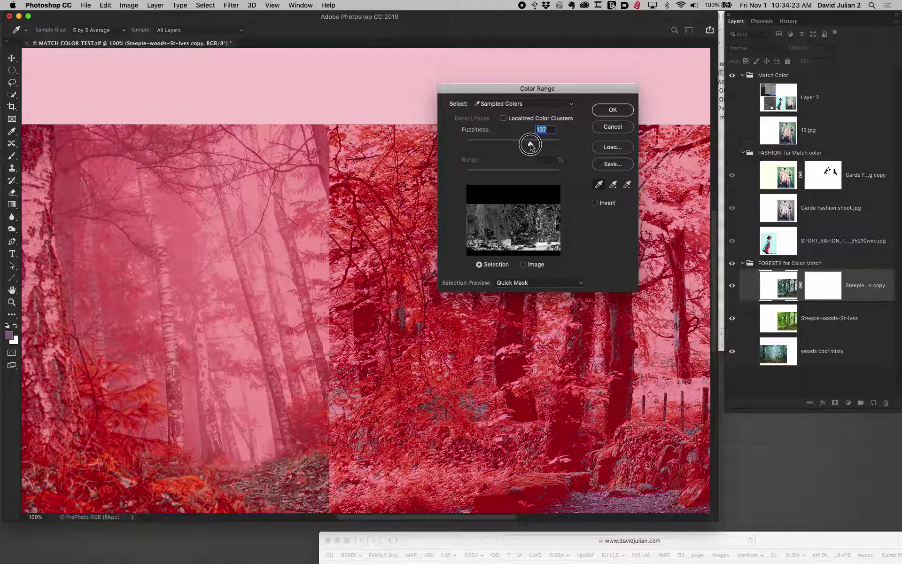
{"action": "left_click", "coordinate": [603, 109]}
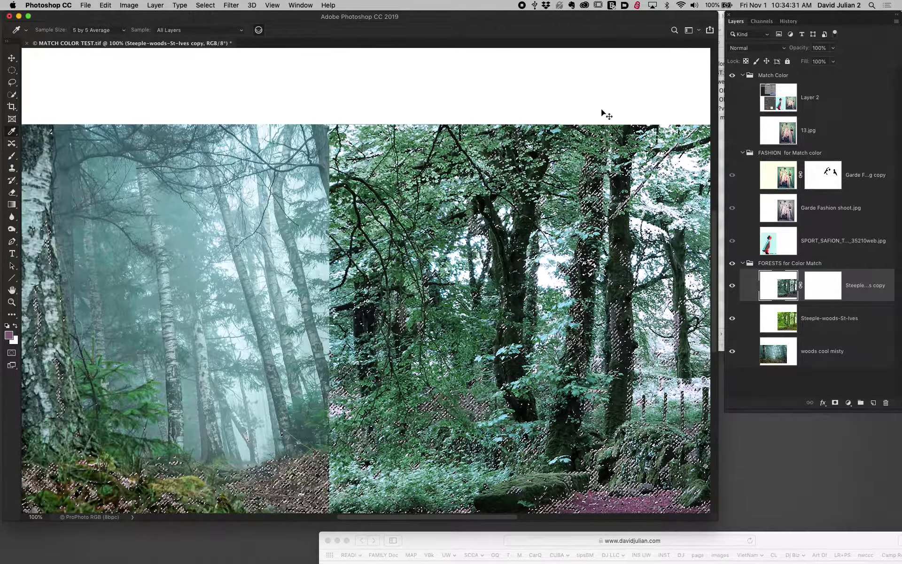
Deselect, paint black on the copy's mask over the bottom brown path, and lower brush opacity to 25%
{"action": "key", "text": "super+d"}
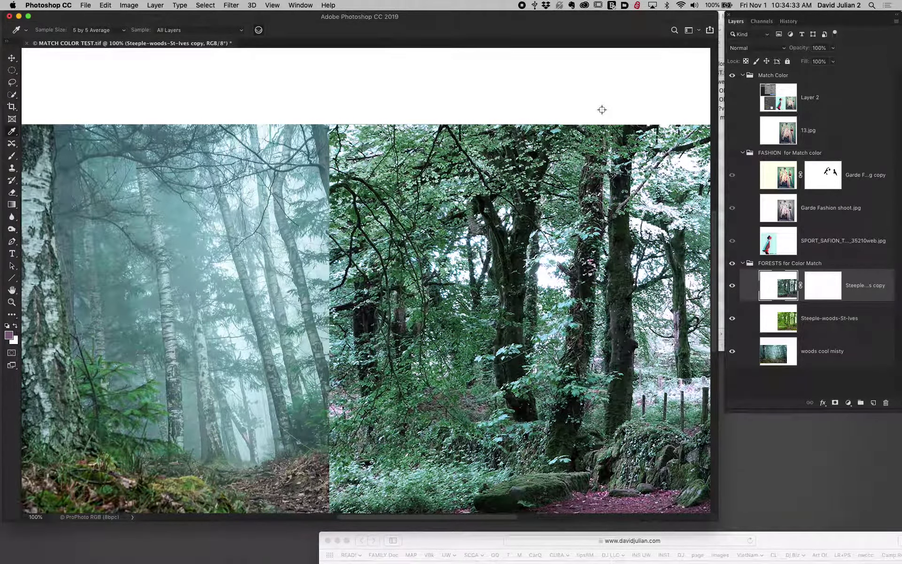
{"action": "left_click", "coordinate": [819, 287]}
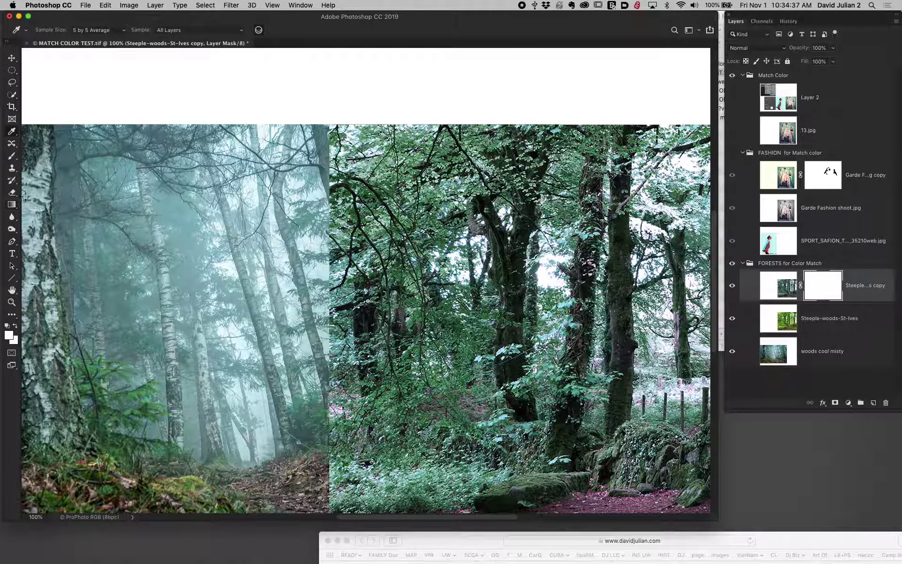
{"action": "left_click", "coordinate": [12, 314]}
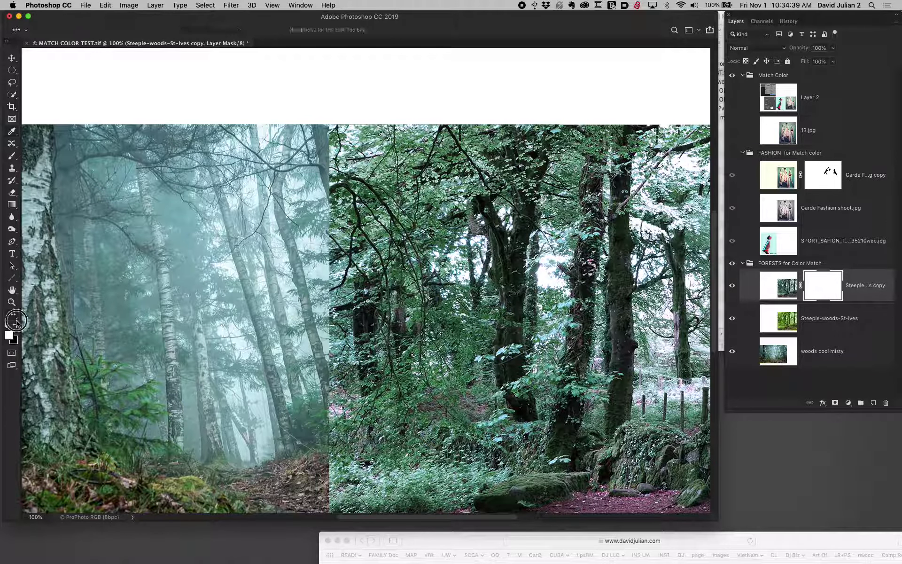
{"action": "left_click", "coordinate": [16, 325]}
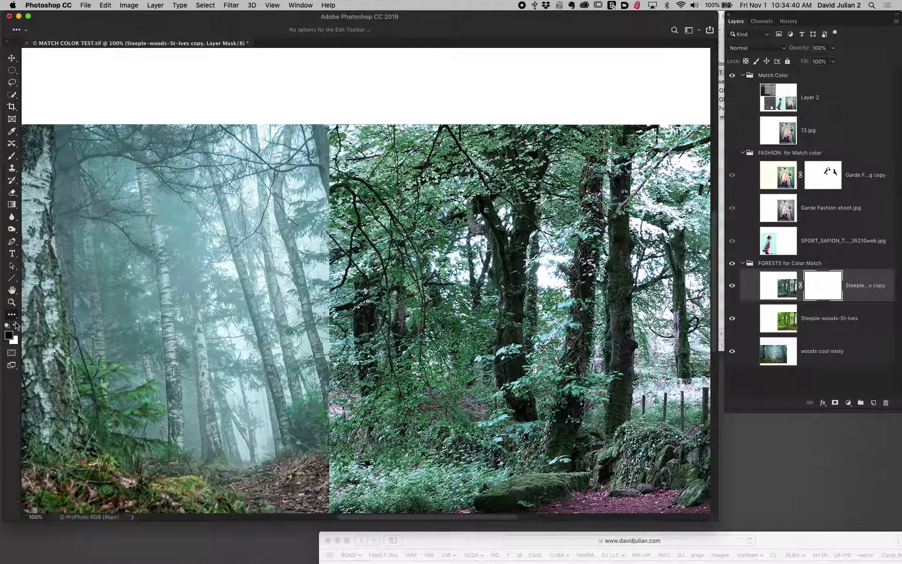
{"action": "left_click", "coordinate": [12, 156]}
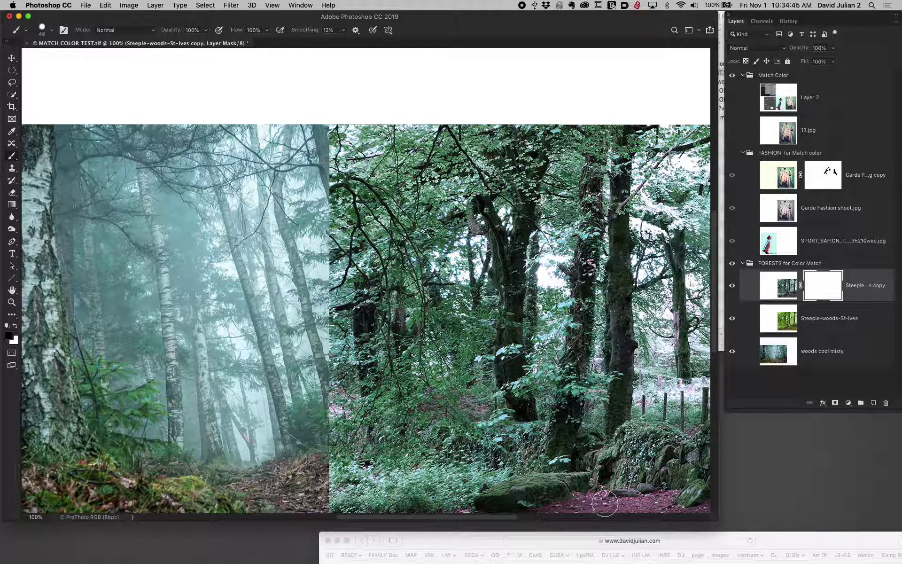
{"action": "mouse_move", "coordinate": [605, 503]}
{"action": "left_mouse_down"}
{"action": "mouse_move", "coordinate": [550, 509]}
{"action": "mouse_move", "coordinate": [666, 500]}
{"action": "mouse_move", "coordinate": [663, 508]}
{"action": "mouse_move", "coordinate": [708, 517]}
{"action": "mouse_move", "coordinate": [571, 508]}
{"action": "left_mouse_up"}
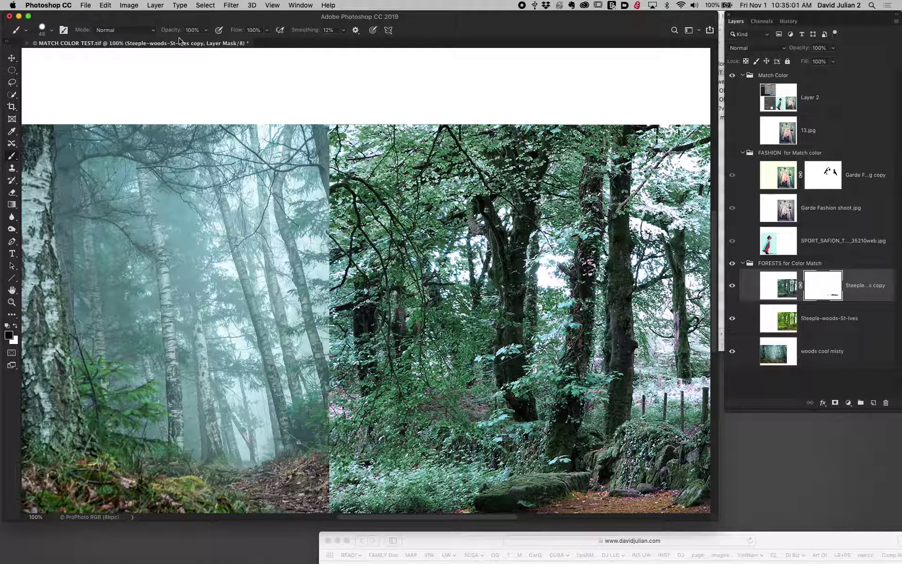
{"action": "left_click_drag", "start_coordinate": [176, 36], "coordinate": [137, 33]}
{"action": "left_click", "coordinate": [743, 263]}
{"action": "left_click", "coordinate": [743, 264]}
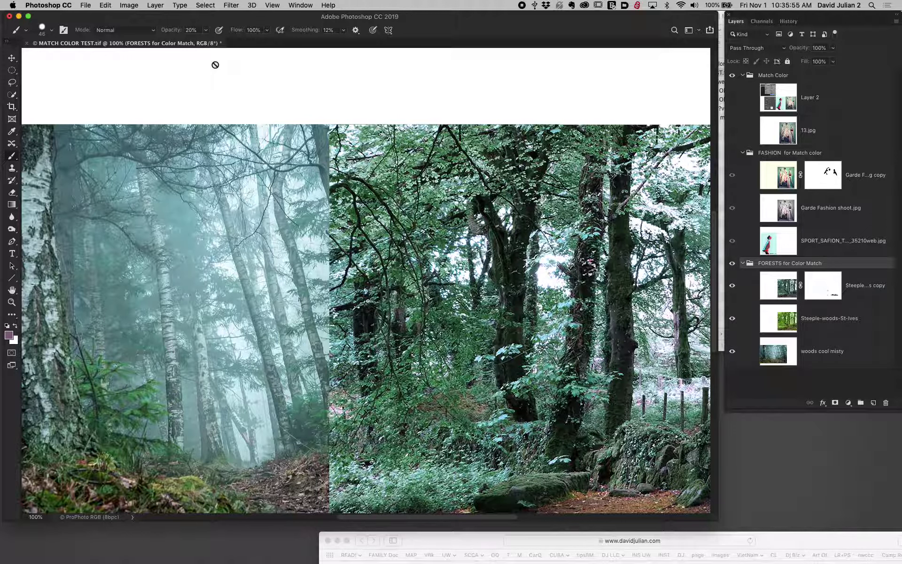
Switch to the Photography workspace and move the Actions and Layers panels to the right edge
{"action": "left_click", "coordinate": [307, 5]}
{"action": "mouse_move", "coordinate": [307, 26]}
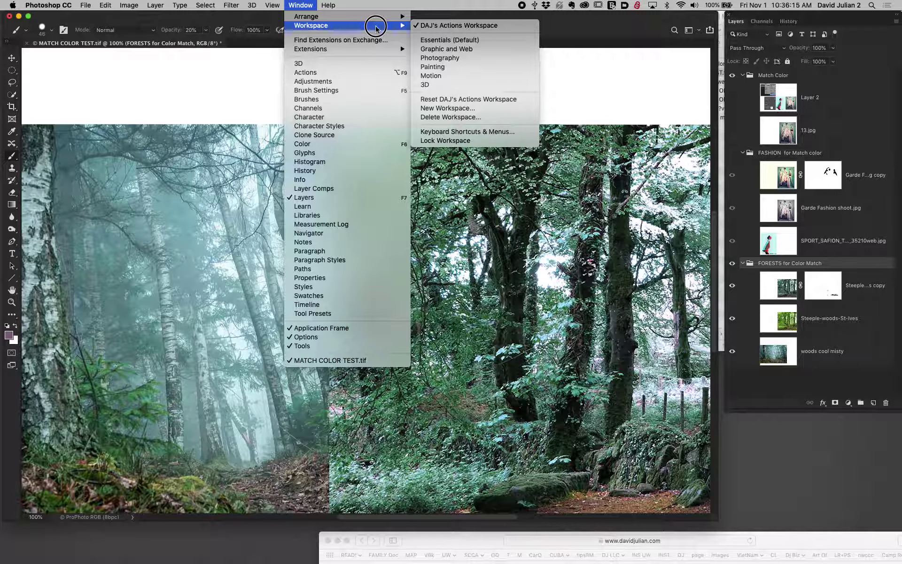
{"action": "key", "text": "Escape"}
{"action": "key", "text": "Escape"}
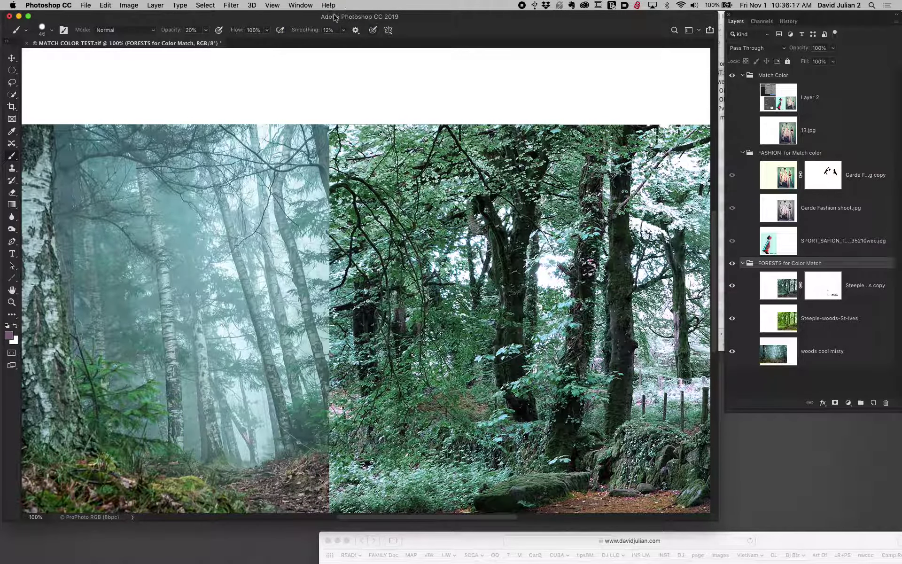
{"action": "left_click", "coordinate": [299, 6]}
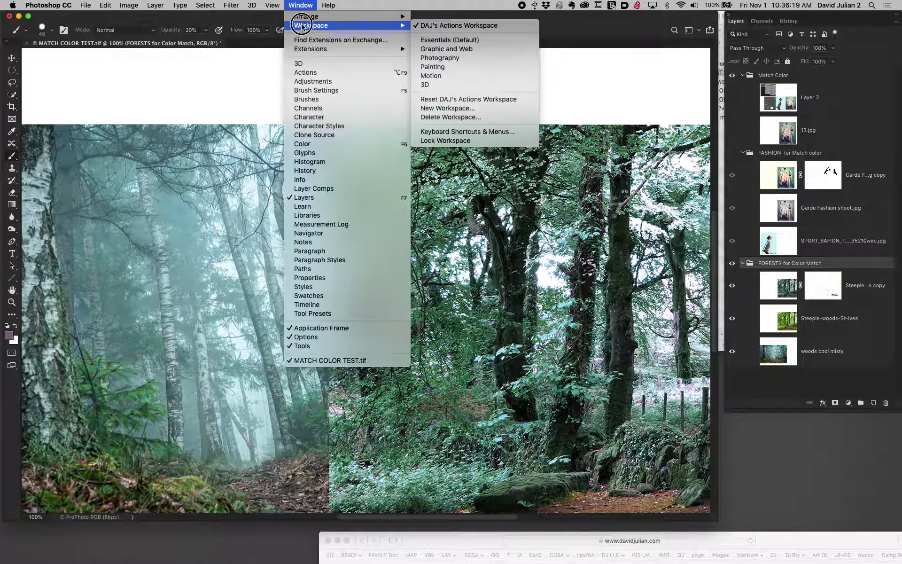
{"action": "left_click", "coordinate": [449, 58]}
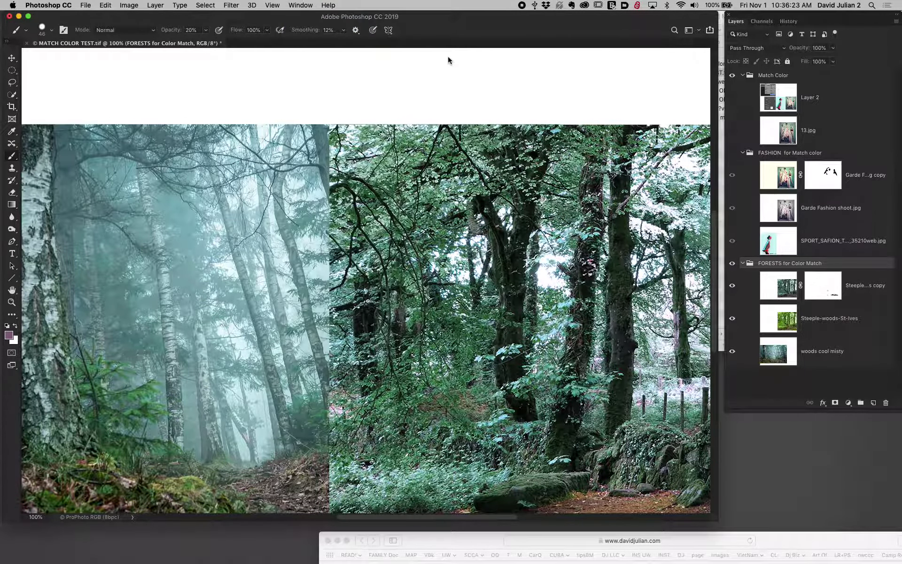
{"action": "left_click_drag", "start_coordinate": [696, 19], "coordinate": [794, 24]}
{"action": "left_click_drag", "start_coordinate": [619, 21], "coordinate": [756, 20]}
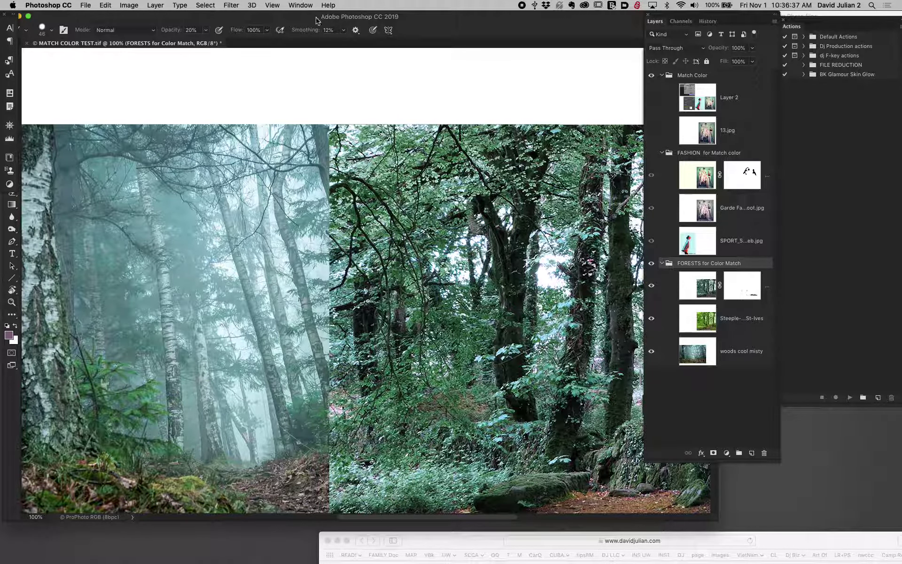
{"action": "left_click_drag", "start_coordinate": [316, 19], "coordinate": [317, 17]}
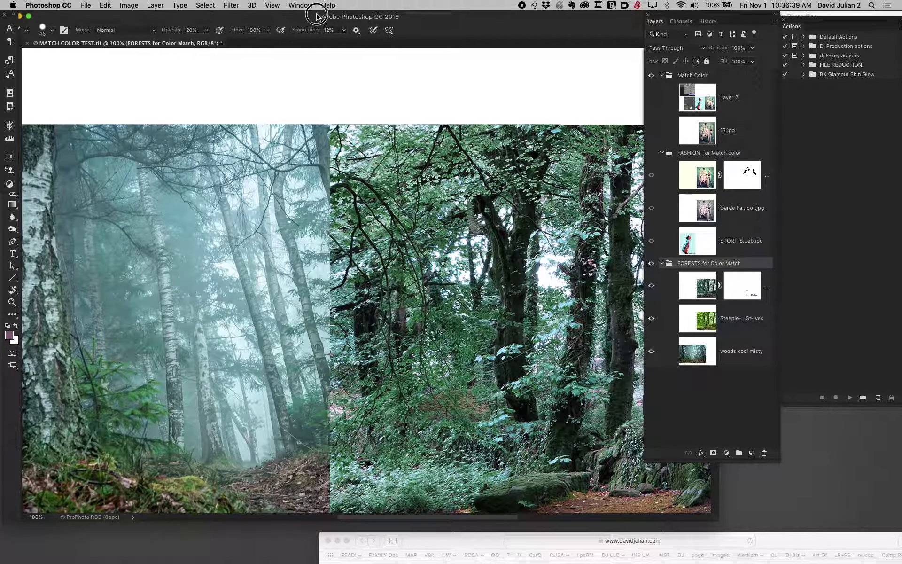